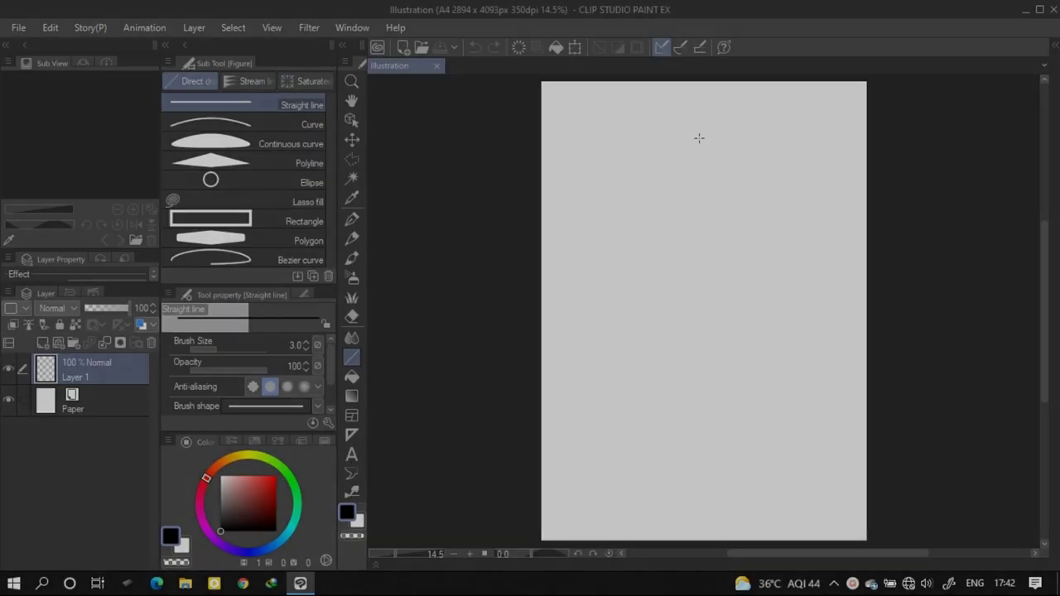
- Draw a vertical straight centre guide line down the blank A4 page on Layer 1
mouse_move(698, 139)
left_mouse_down()
mouse_move(703, 300)
mouse_move(731, 504)
left_mouse_up()
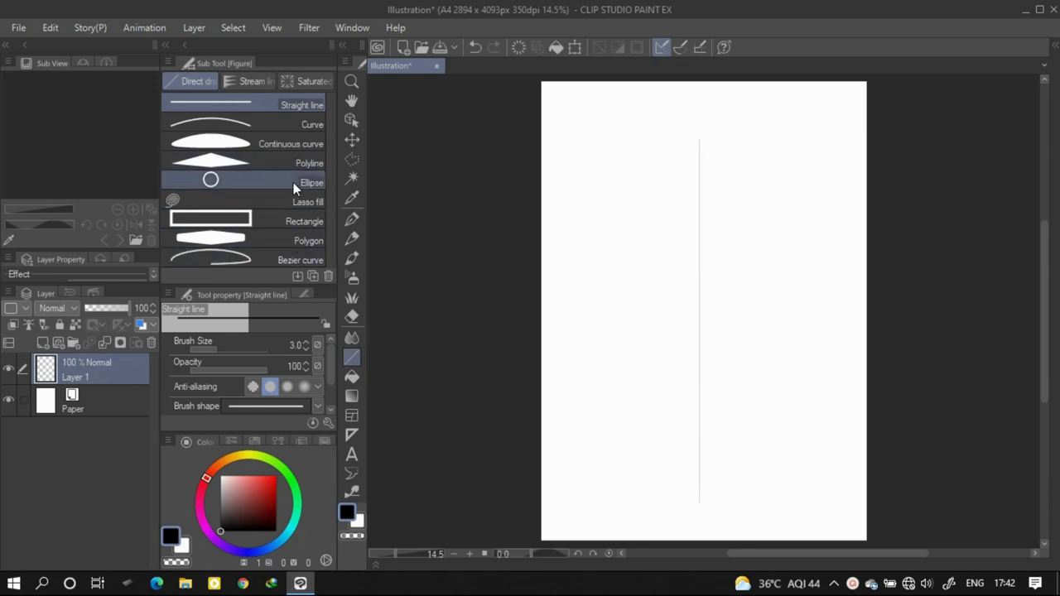
- Draw a large ellipse circle on new Layer 2 and centre it on the vertical line
left_click(294, 183)
left_click(31, 344)
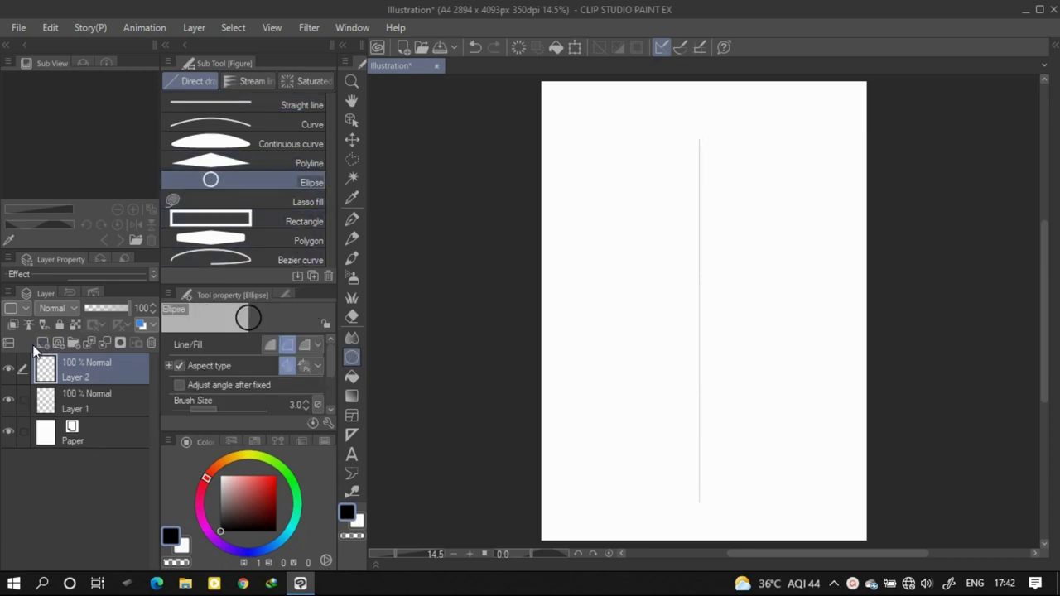
left_click_drag(629, 155, 835, 445)
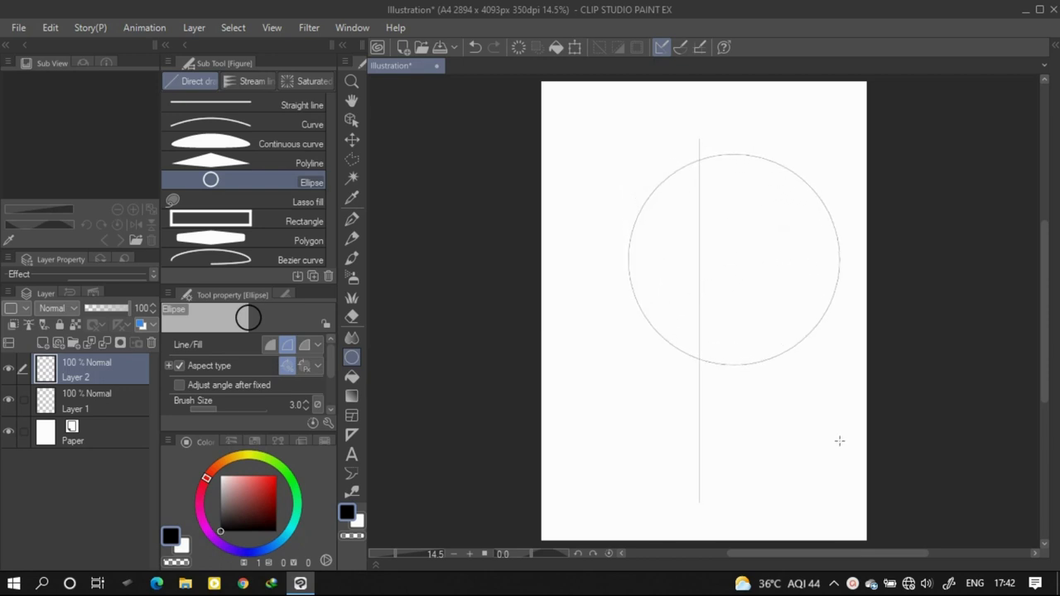
left_click(352, 139)
left_click_drag(715, 285, 682, 273)
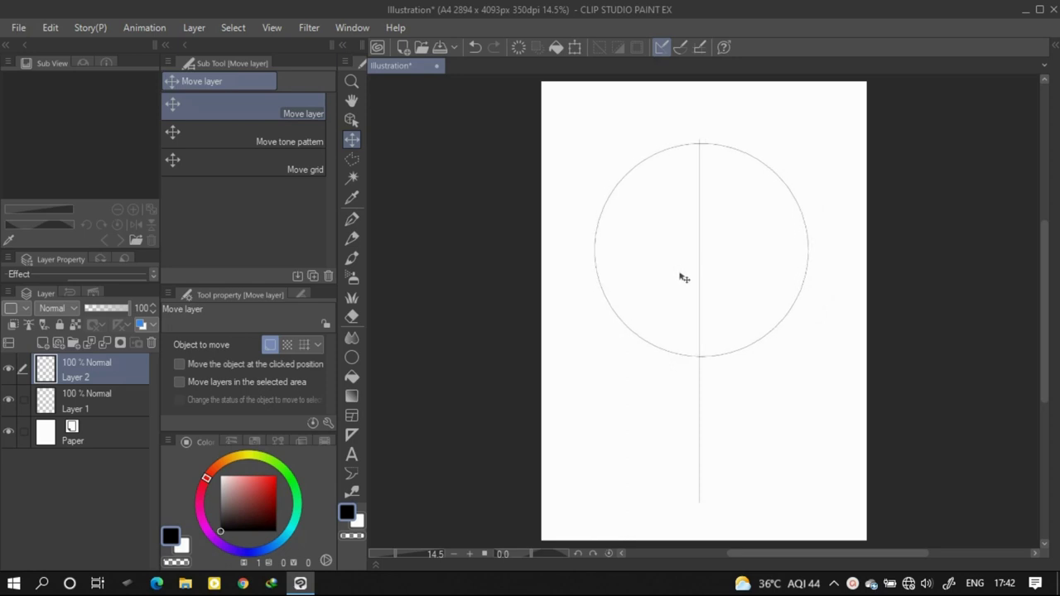
left_click(91, 405)
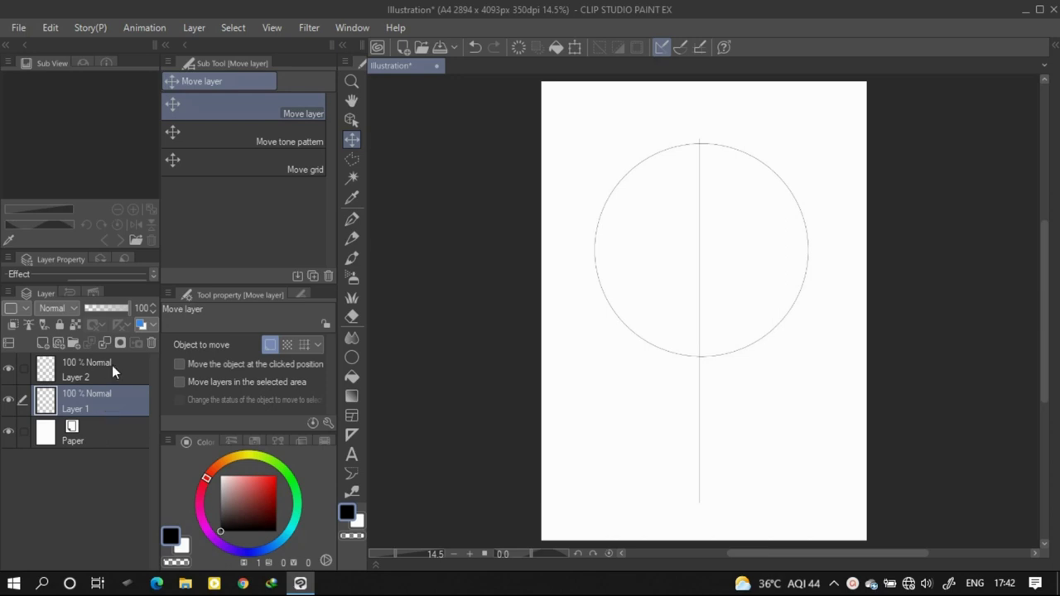
left_click(351, 357)
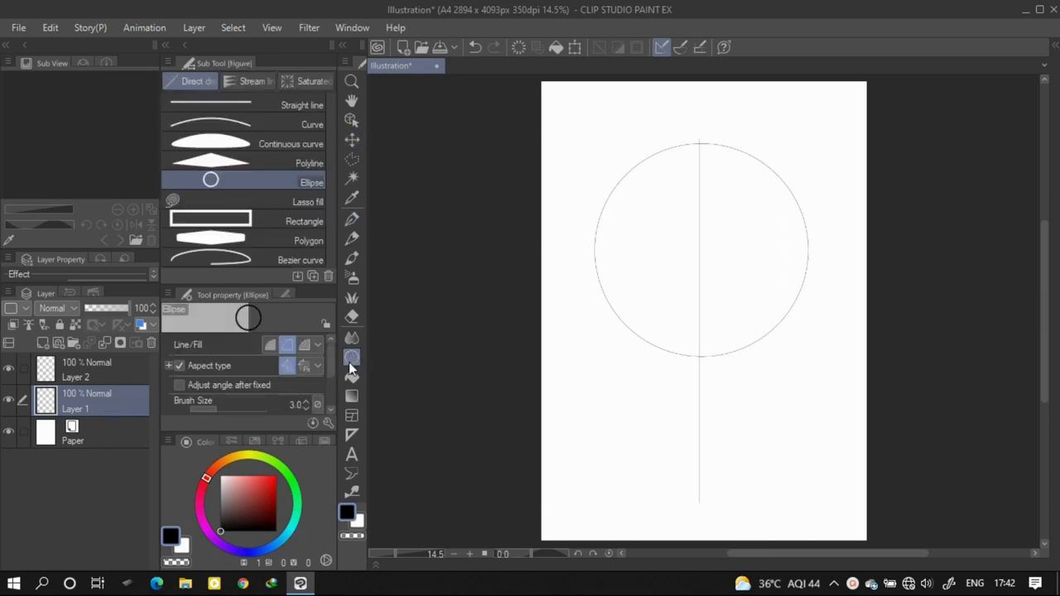
- With the G-pen, mark short horizontal ticks dividing the centre line inside the circle
left_click(352, 218)
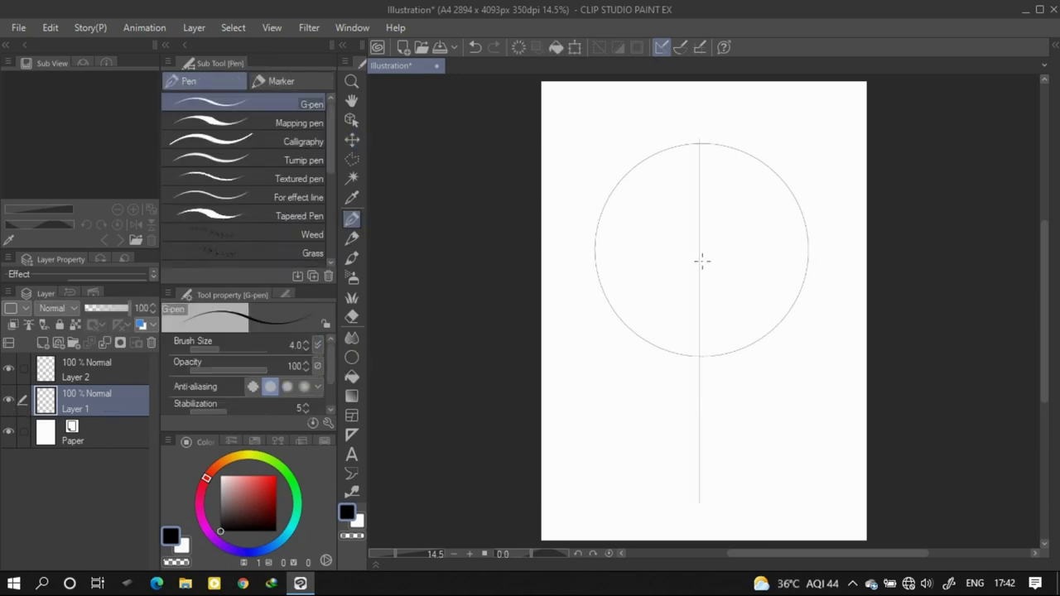
left_click(287, 294)
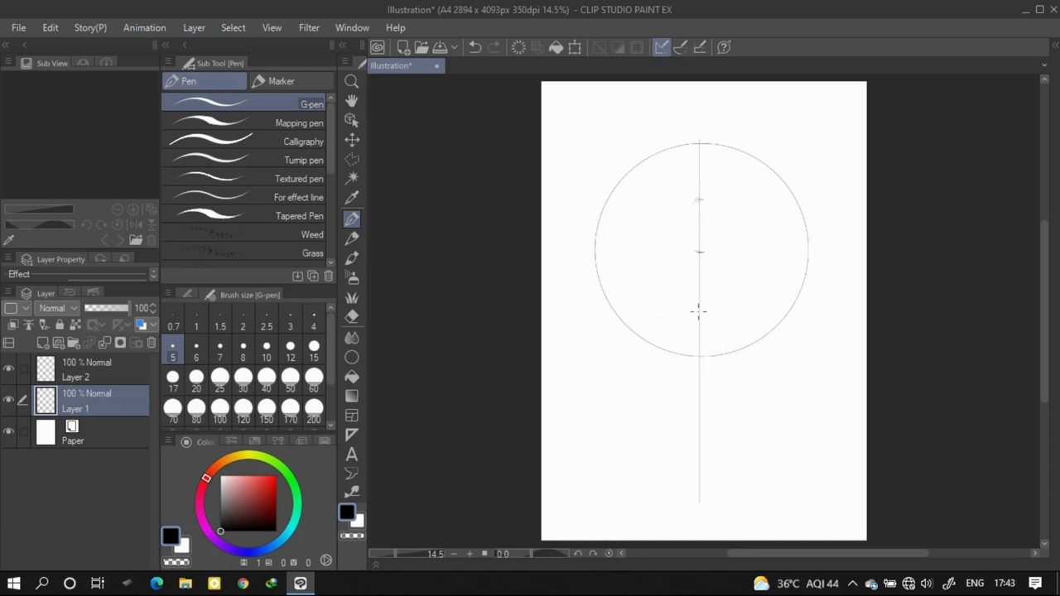
left_click_drag(696, 301, 706, 302)
left_click(99, 370)
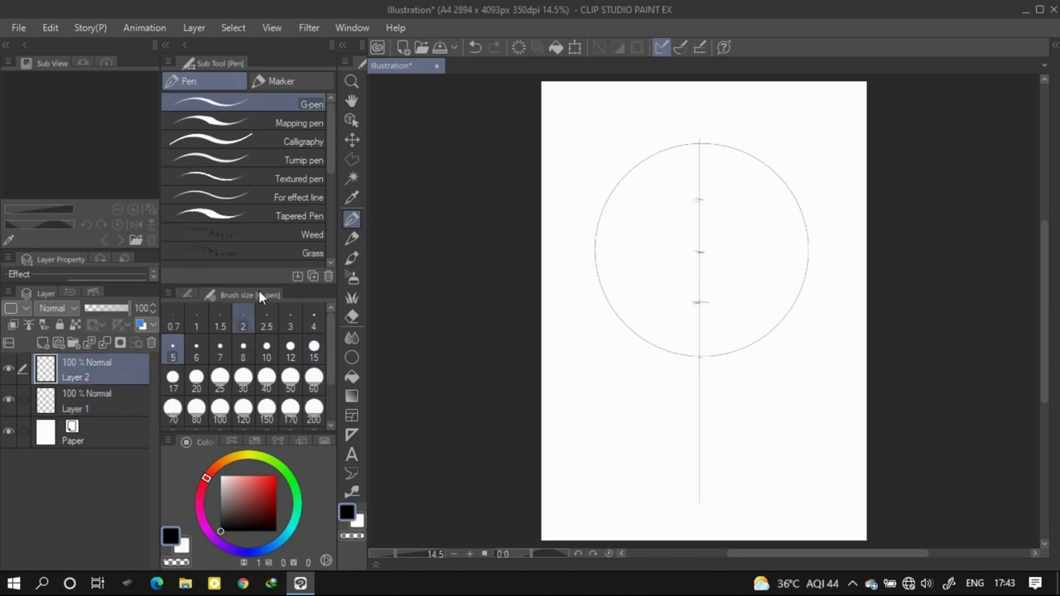
- Add Layer 3 with a smaller circle overlapping the first circle's bottom, centred on the line
left_click(352, 356)
left_click_drag(620, 291, 773, 495)
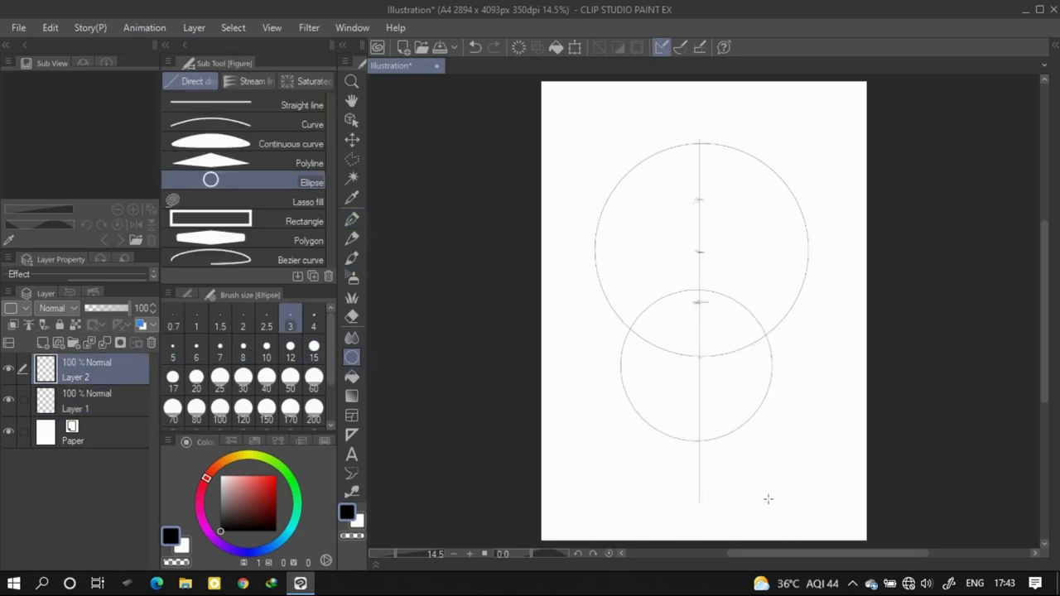
left_click(474, 47)
left_click(73, 342)
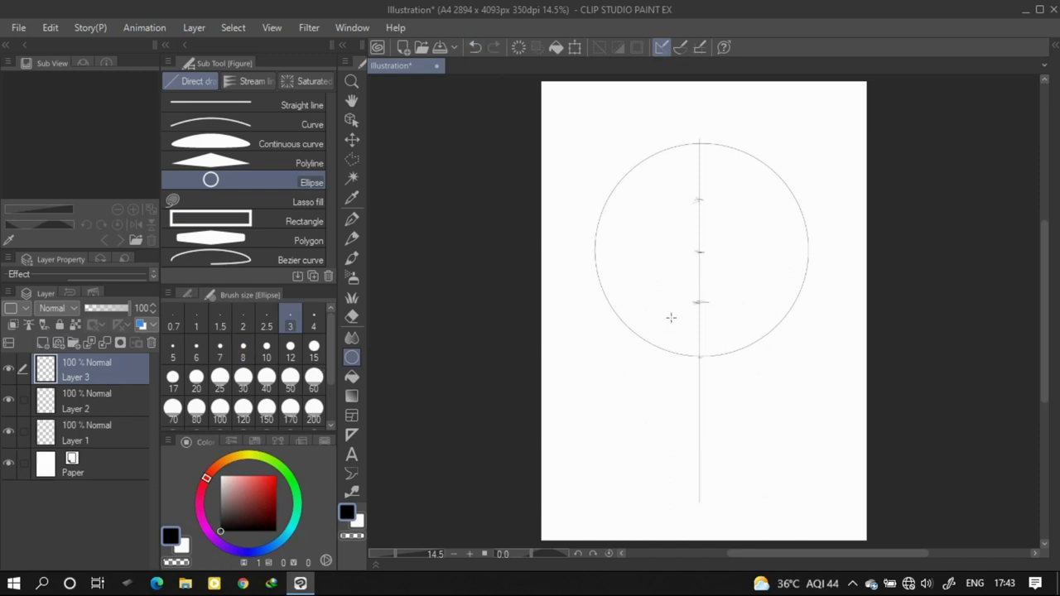
left_click_drag(649, 299, 798, 503)
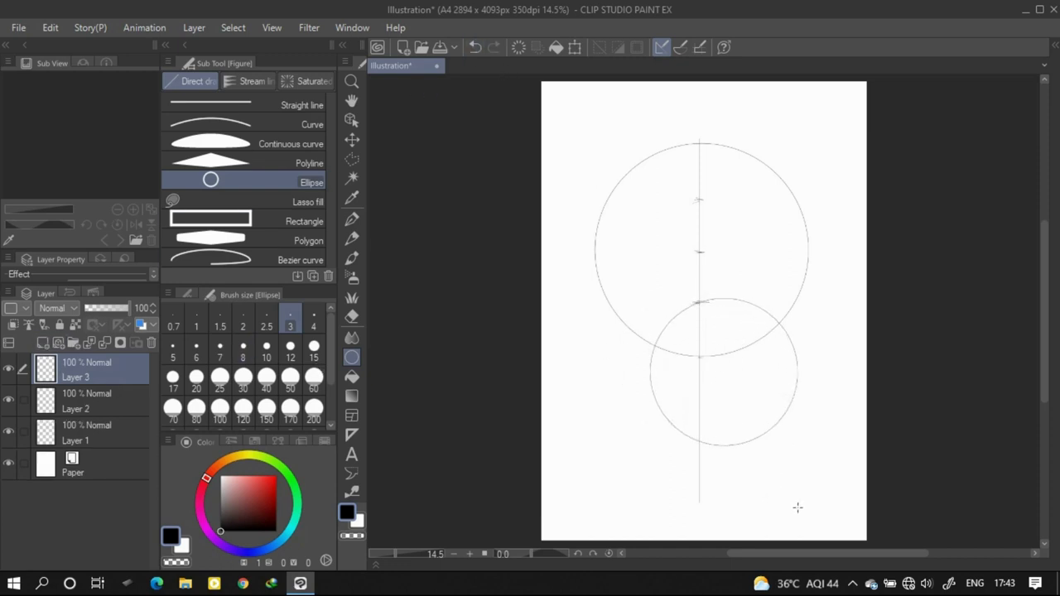
left_click(349, 142)
mouse_move(734, 379)
left_mouse_down()
mouse_move(705, 378)
mouse_move(710, 388)
left_mouse_up()
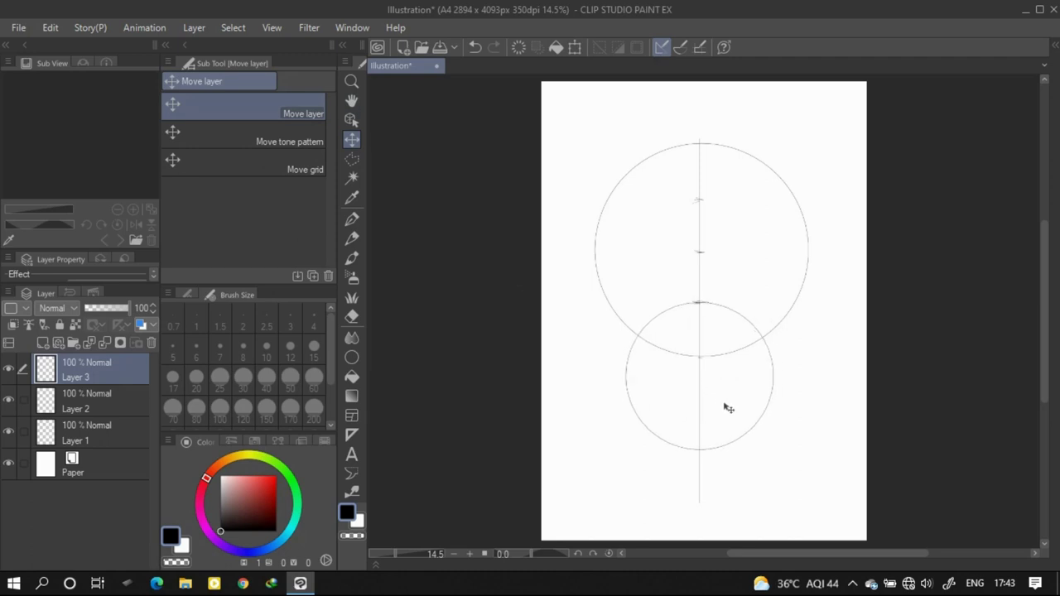
left_click_drag(726, 407, 727, 409)
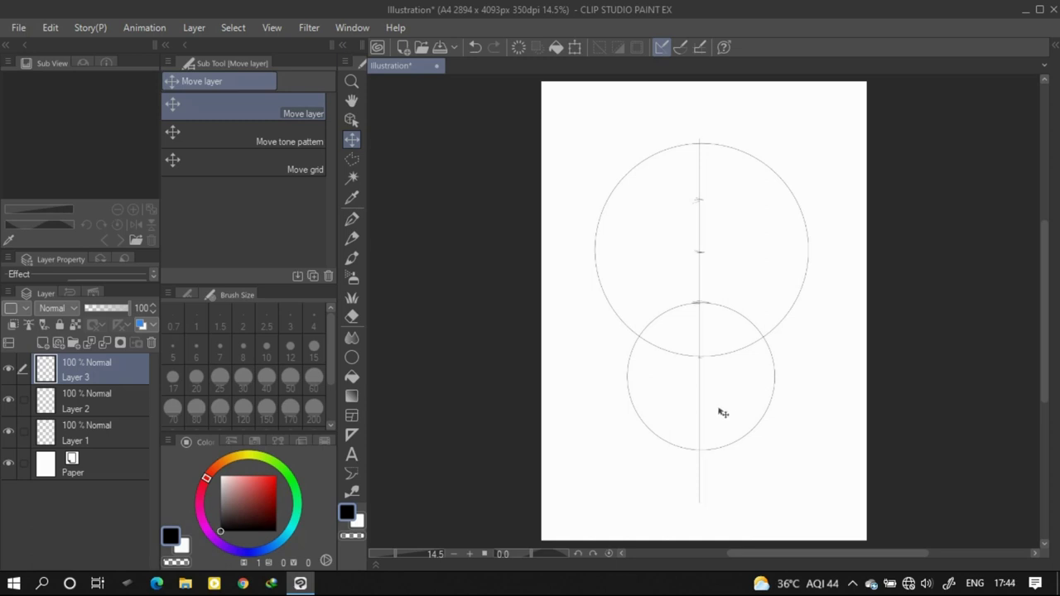
- Merge both circle layers down into Layer 1
right_click(90, 396)
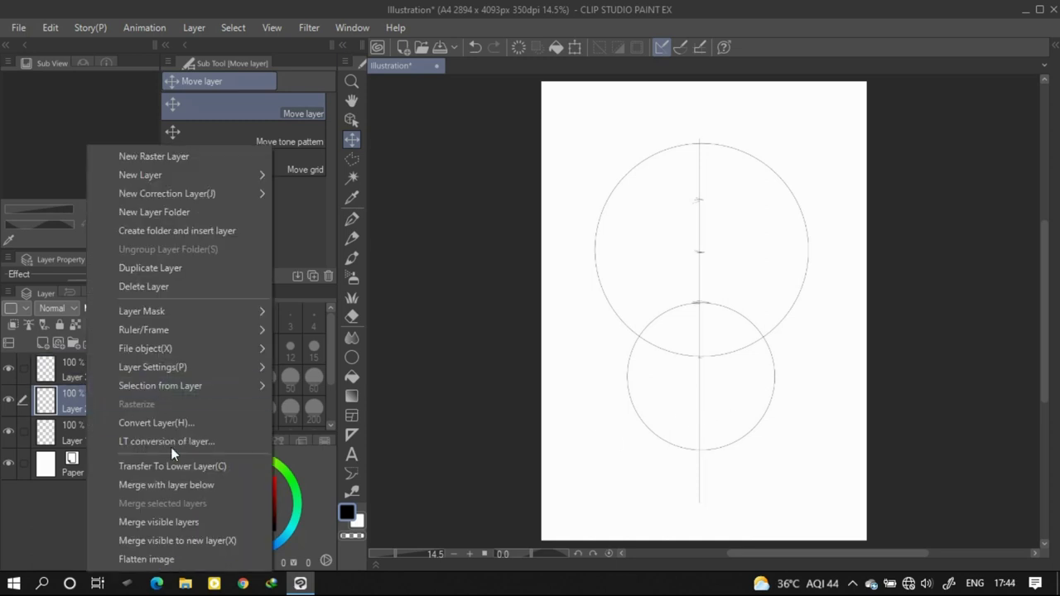
left_click(178, 488)
right_click(105, 370)
left_click(142, 488)
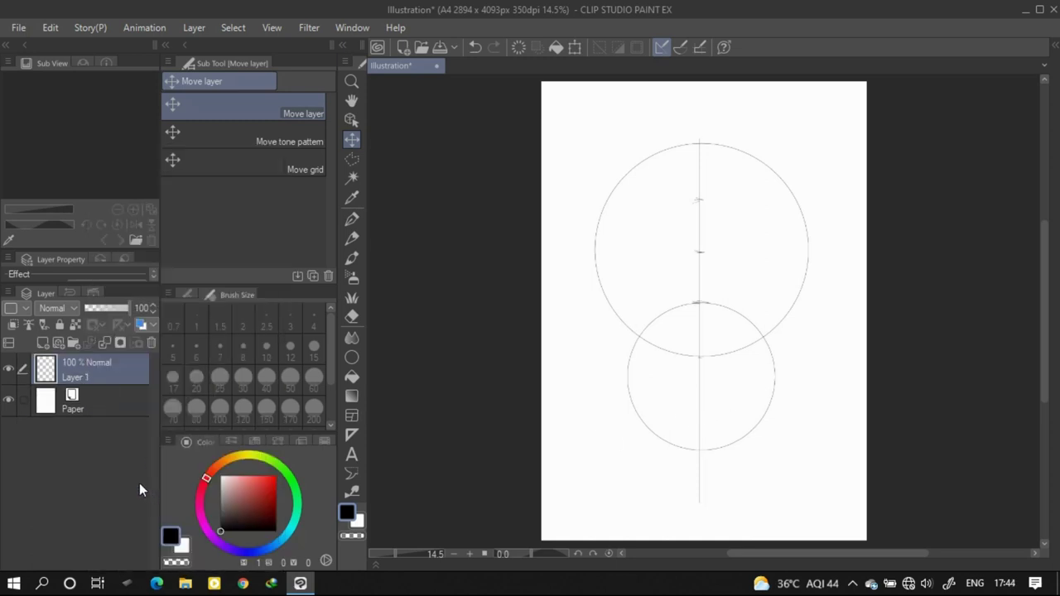
left_click(7, 375)
- Add a new empty Layer 2 above and set Layer 1's opacity to 60%
left_click(351, 218)
left_click(43, 342)
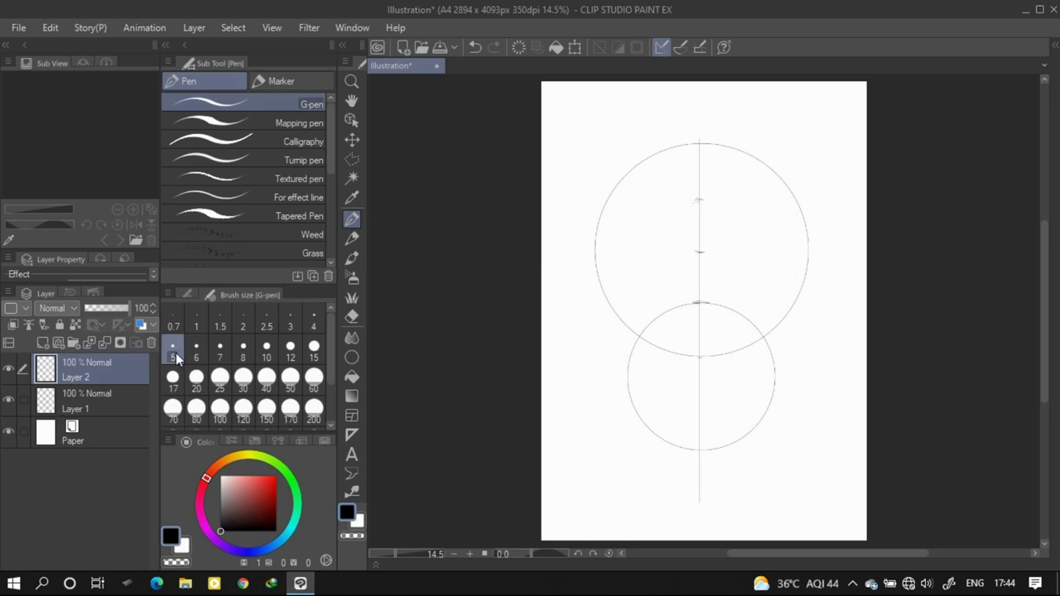
left_click(82, 401)
left_click(114, 308)
left_click(153, 312)
left_click(91, 369)
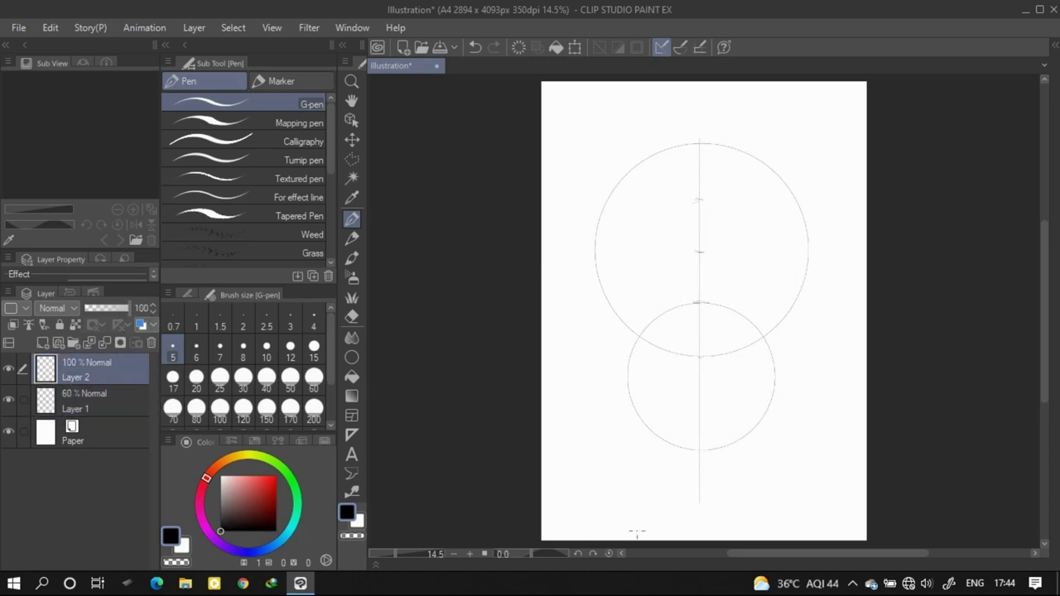
scroll(669, 452, "up", 2)
- Zoom to the circle top and handwrite the 'hair line' label at brush size 7
scroll(674, 457, "up", 1)
left_click_drag(696, 458, 681, 487)
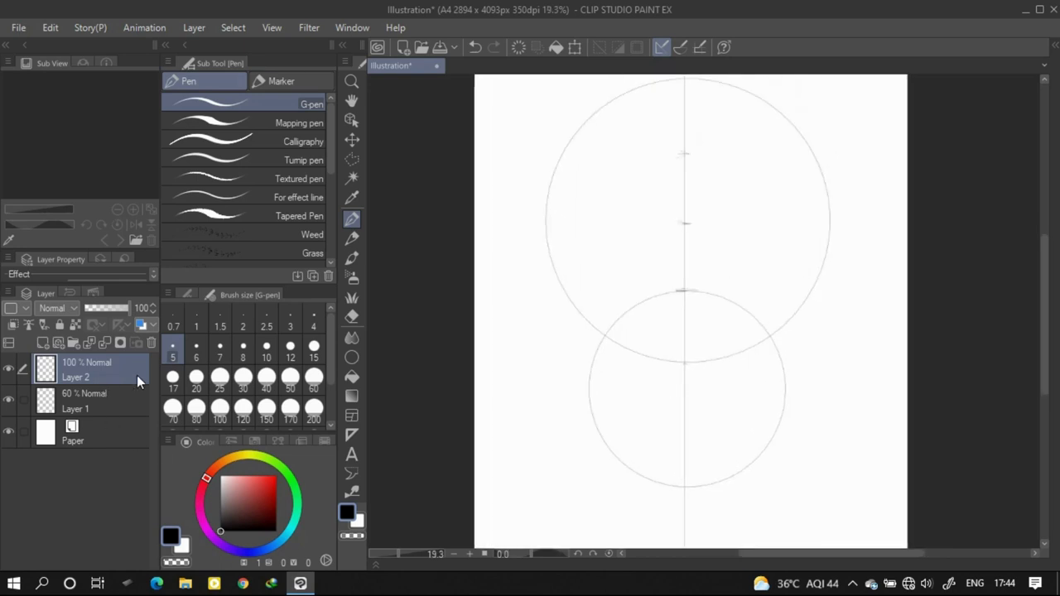
left_click_drag(712, 170, 710, 198)
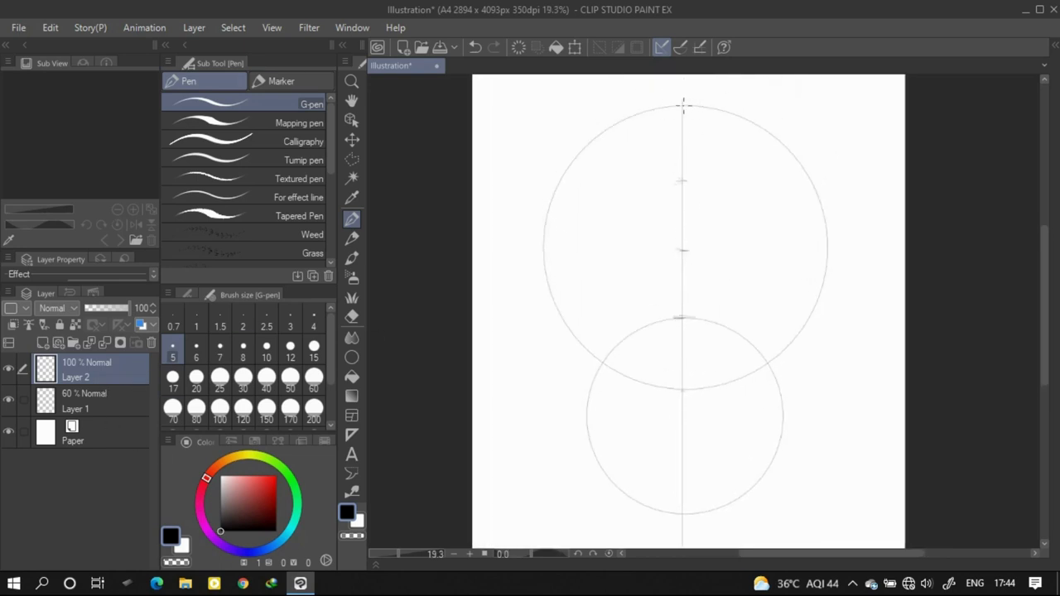
left_click_drag(704, 117, 690, 124)
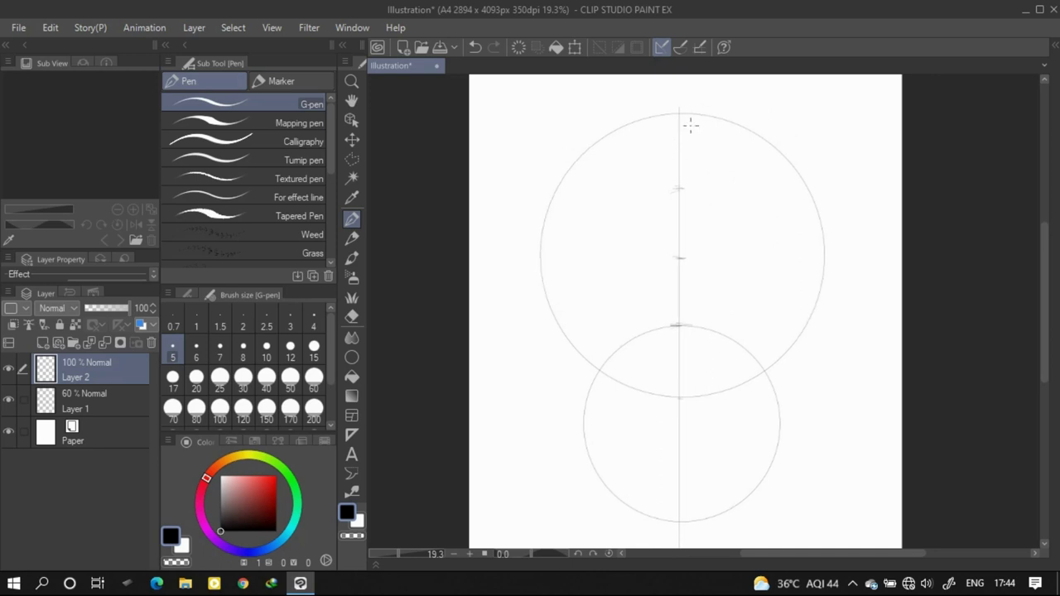
left_click(220, 352)
mouse_move(694, 98)
left_mouse_down()
mouse_move(680, 136)
mouse_move(782, 126)
left_mouse_up()
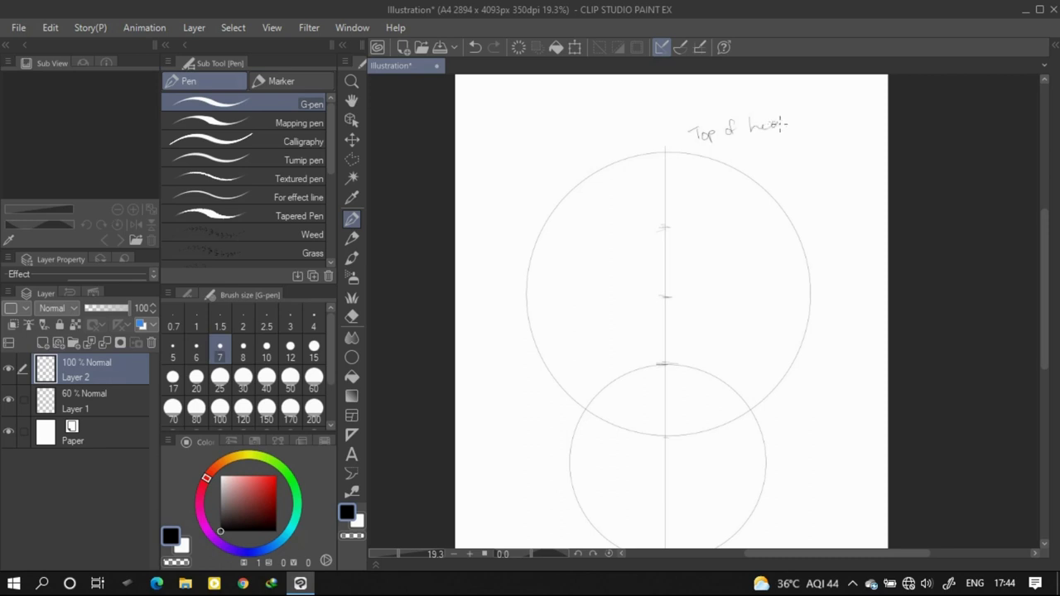
mouse_move(689, 212)
left_mouse_down()
mouse_move(691, 229)
mouse_move(705, 227)
left_mouse_up()
mouse_move(717, 218)
left_mouse_down()
mouse_move(717, 229)
mouse_move(735, 221)
left_mouse_up()
left_click_drag(741, 213, 749, 220)
left_click_drag(752, 217, 756, 218)
- Label the 'Eyebrow line' and 'Bottom eye' ticks and bracket the eye zone as 'Eyes'
mouse_move(641, 294)
left_mouse_down()
mouse_move(657, 266)
mouse_move(640, 258)
left_mouse_up()
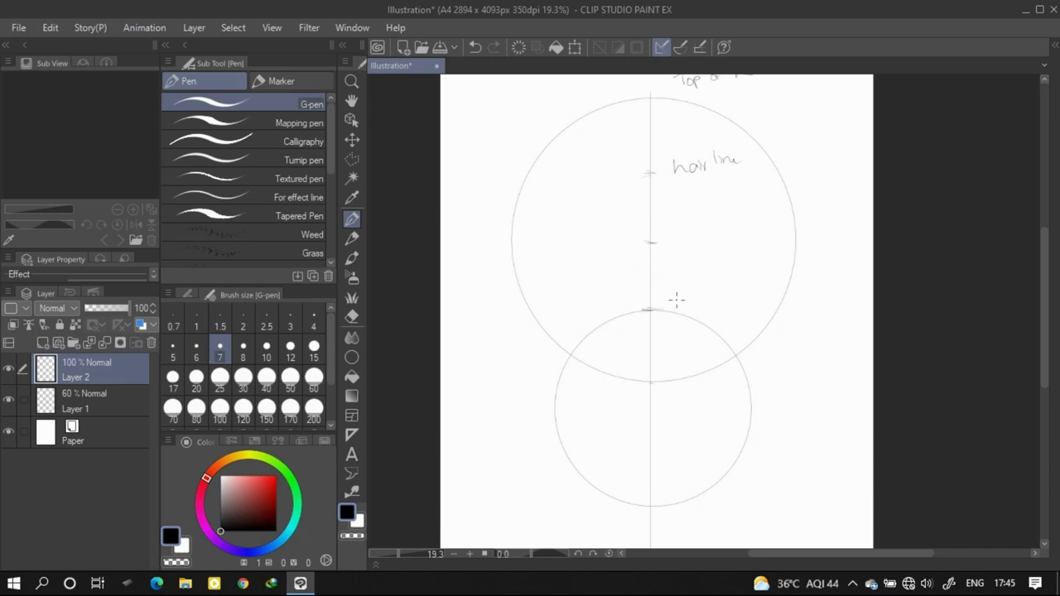
mouse_move(678, 235)
left_mouse_down()
mouse_move(672, 250)
mouse_move(679, 241)
mouse_move(687, 253)
mouse_move(705, 236)
mouse_move(778, 229)
left_mouse_up()
mouse_move(667, 306)
left_mouse_down()
mouse_move(661, 292)
mouse_move(724, 289)
left_mouse_up()
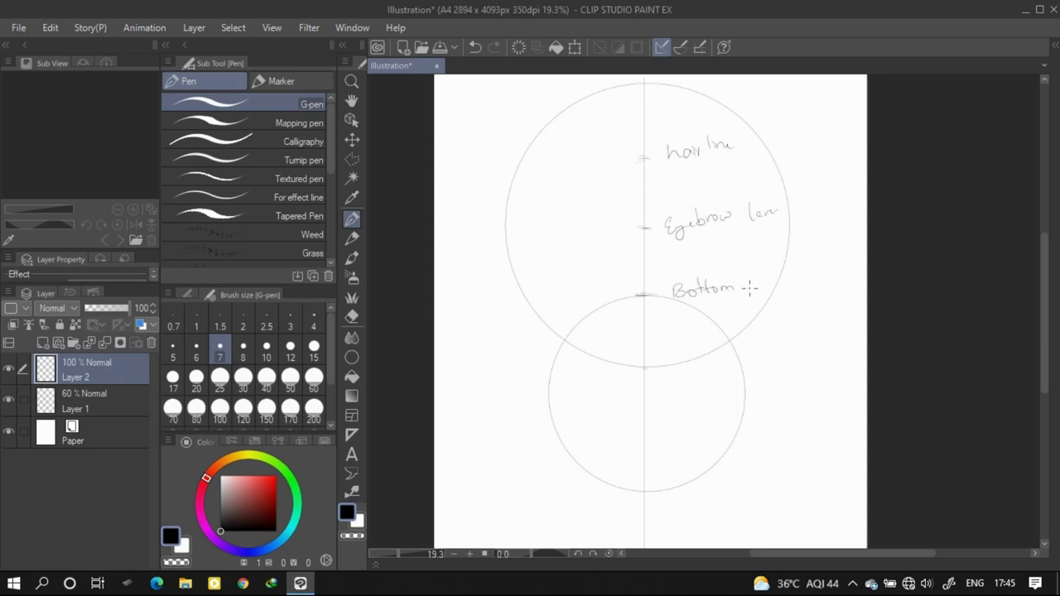
left_click_drag(753, 287, 779, 284)
scroll(636, 395, "down", 1)
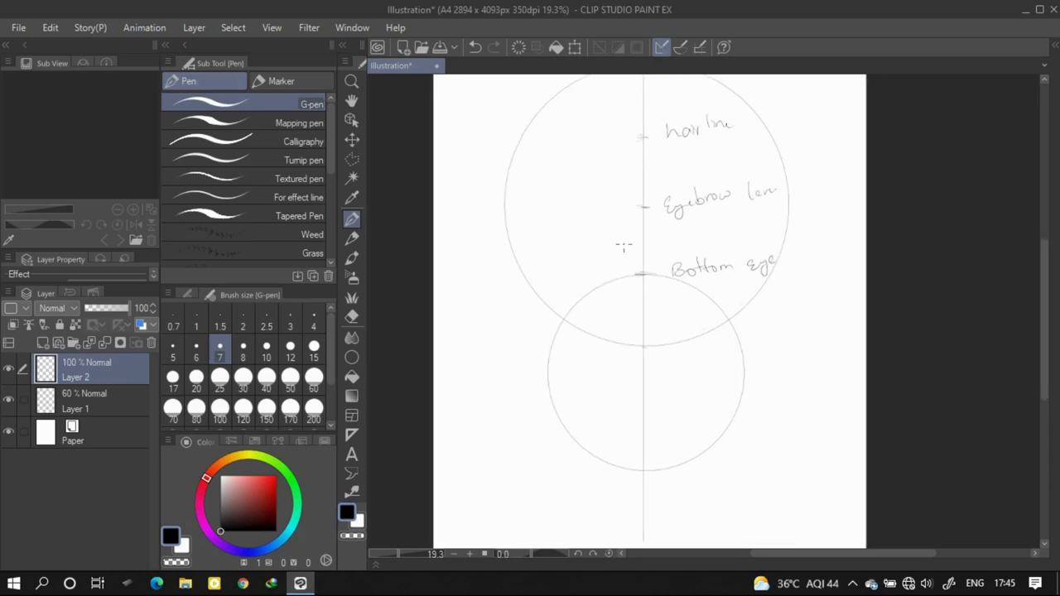
left_click_drag(617, 211, 613, 277)
mouse_move(546, 238)
left_mouse_down()
mouse_move(543, 253)
mouse_move(560, 260)
mouse_move(575, 247)
left_mouse_up()
scroll(598, 303, "right", 1)
scroll(637, 293, "down", 2)
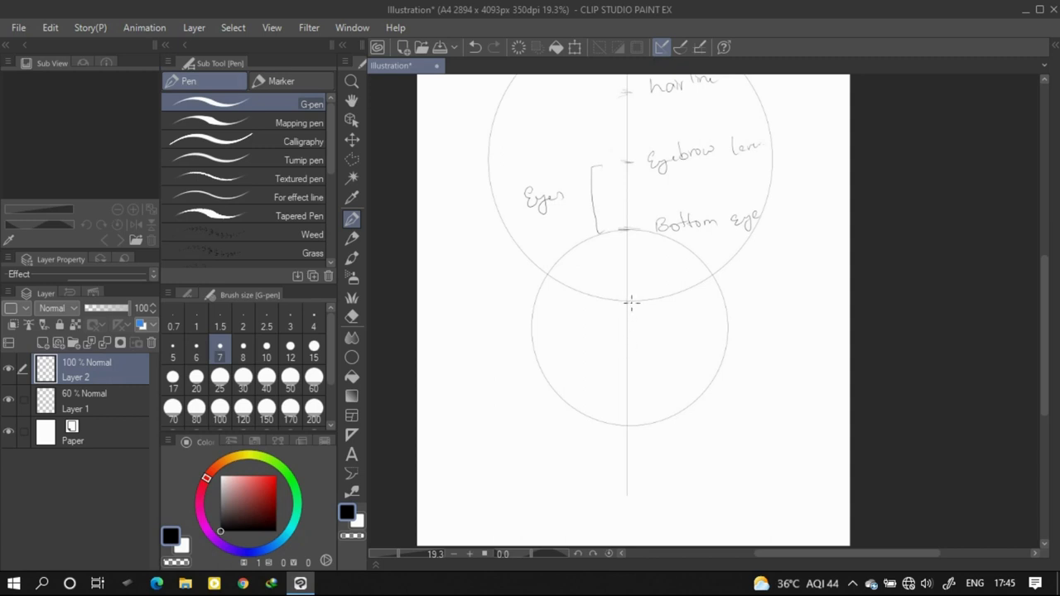
- Label the Nose tick and add a Mouth tick with its label in the lower circle
mouse_move(659, 306)
left_mouse_down()
mouse_move(665, 295)
mouse_move(702, 303)
left_mouse_up()
left_click_drag(623, 354, 709, 345)
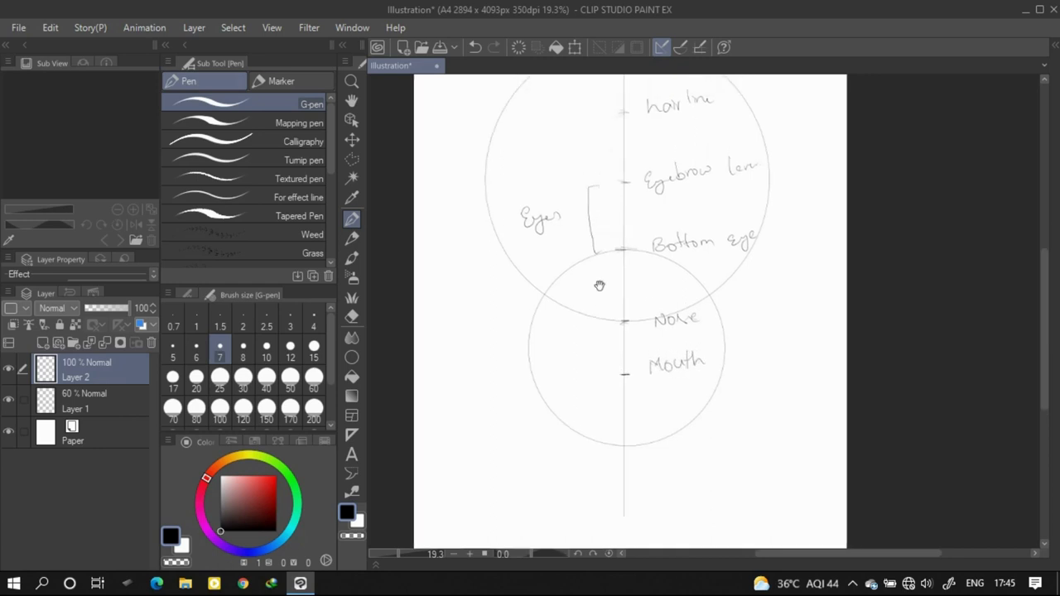
scroll(605, 326, "down", 2)
scroll(607, 308, "up", 2)
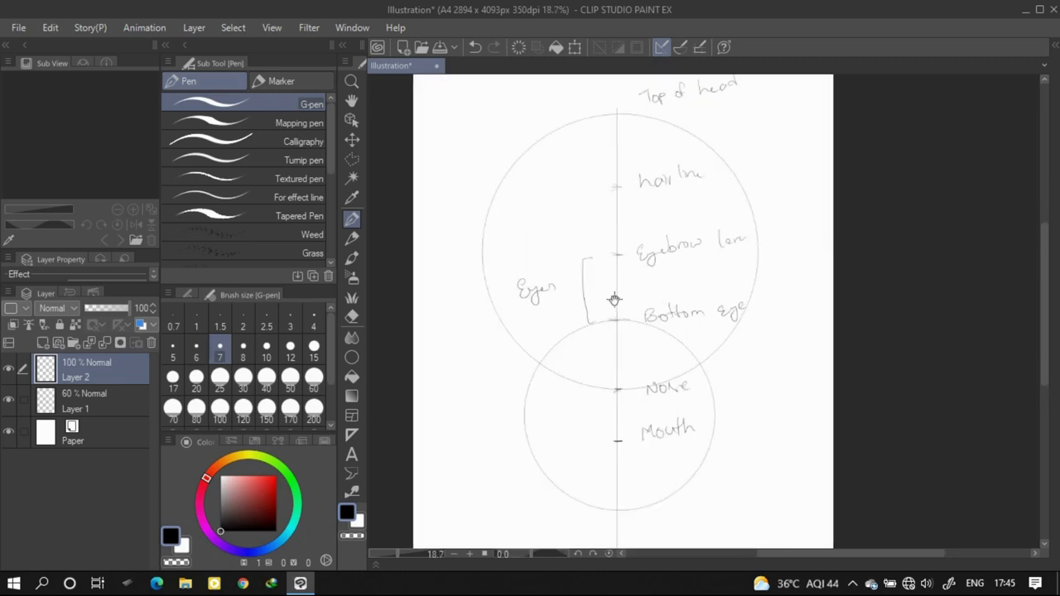
left_click_drag(605, 300, 603, 308)
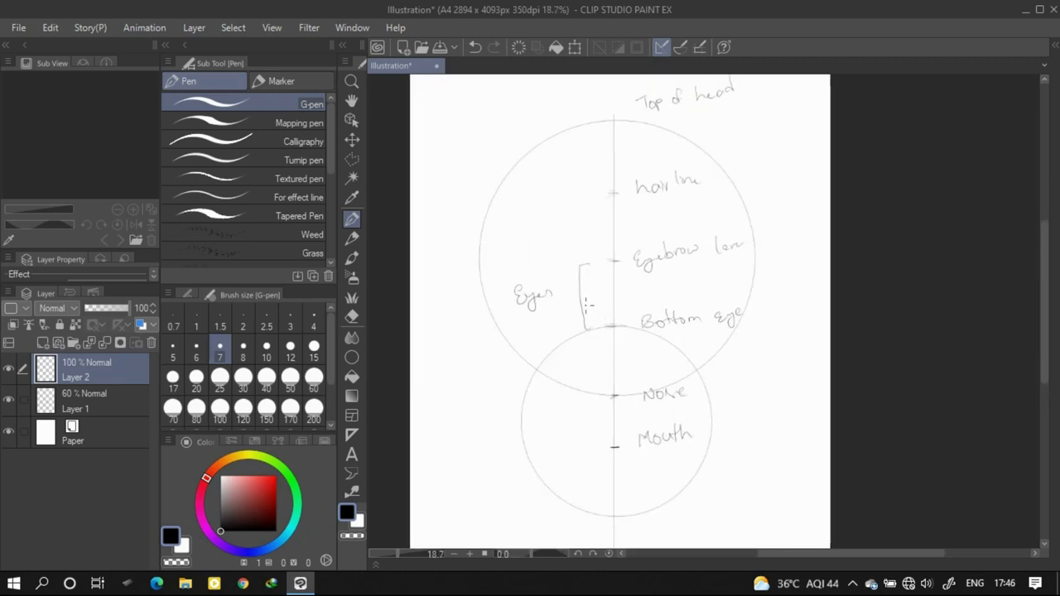
- Hide the label layer, add Layer 3, and sketch one cheek and jaw down to the chin
left_click(8, 364)
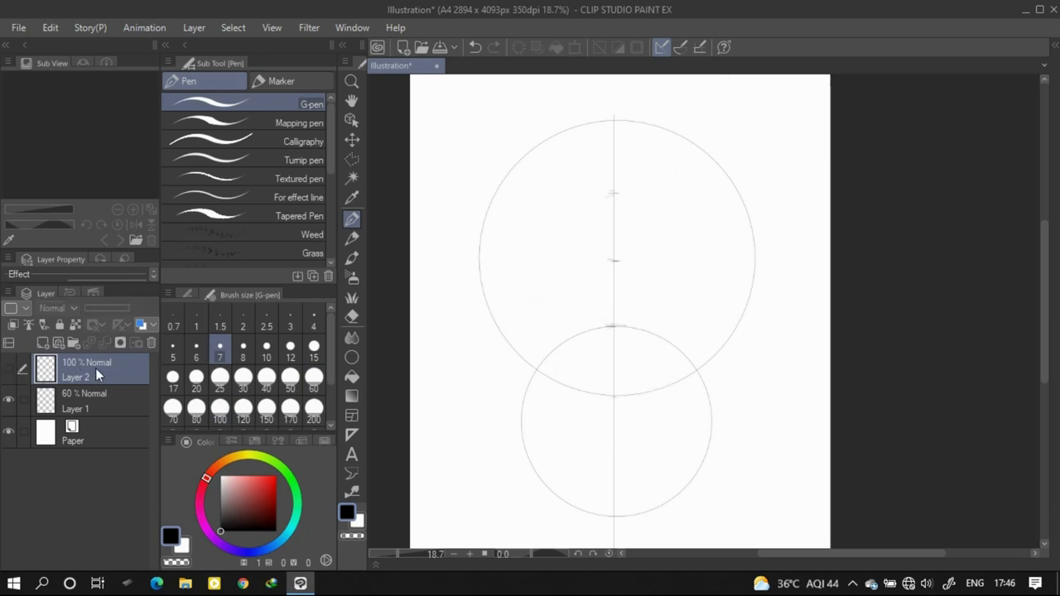
left_click(42, 342)
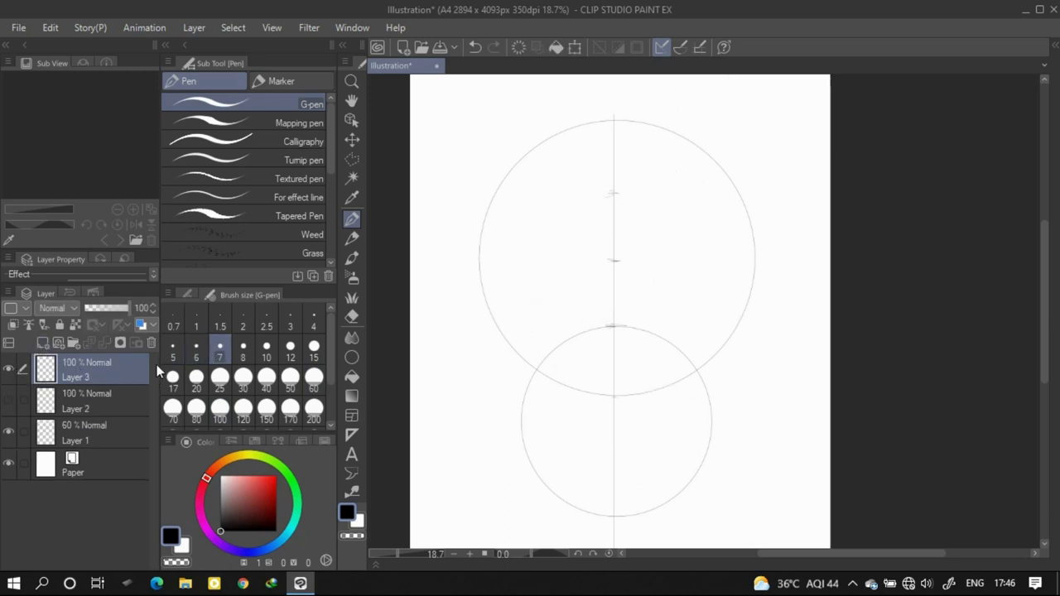
left_click_drag(559, 422, 582, 444)
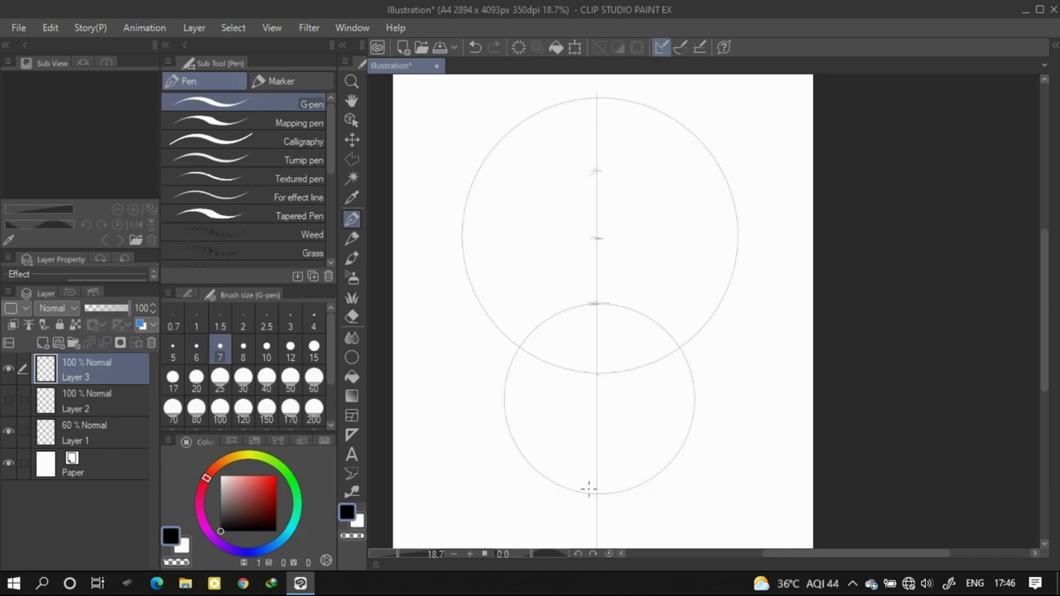
left_click_drag(584, 489, 613, 488)
left_click_drag(460, 231, 487, 400)
left_click(474, 48)
double_click(474, 47)
double_click(474, 48)
mouse_move(469, 242)
left_mouse_down()
mouse_move(466, 291)
mouse_move(491, 375)
left_mouse_up()
mouse_move(492, 403)
left_mouse_down()
mouse_move(540, 460)
mouse_move(593, 488)
left_mouse_up()
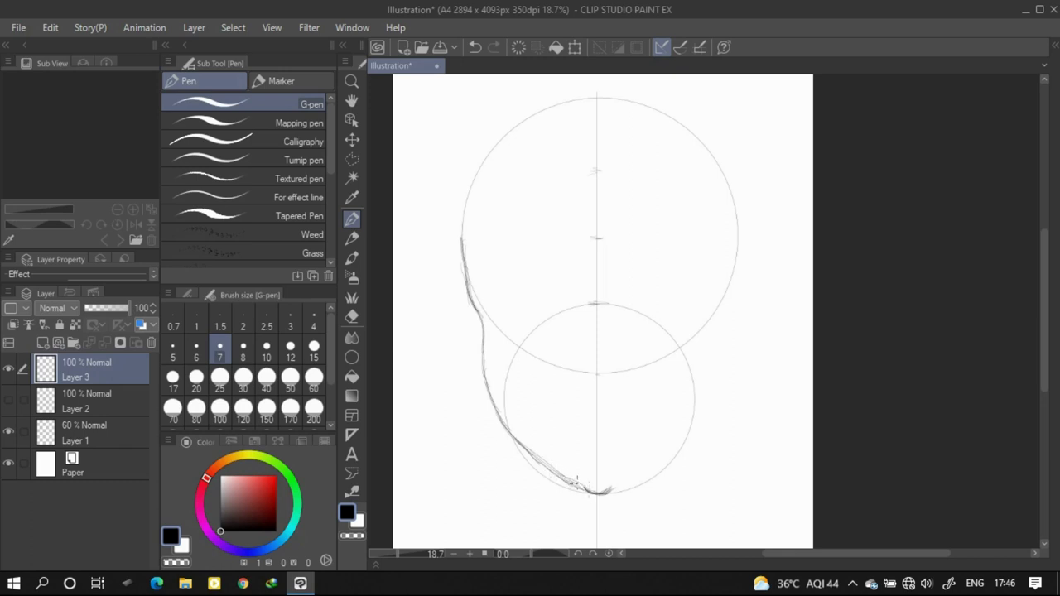
left_click_drag(546, 460, 589, 496)
left_click_drag(527, 375, 522, 342)
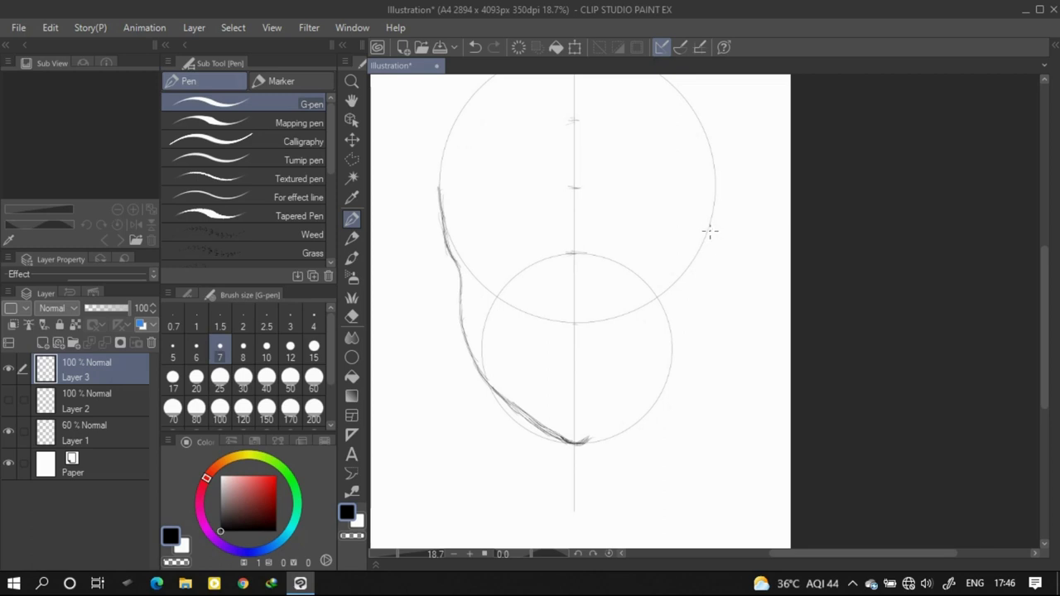
- Flip the canvas horizontally and sketch the opposite cheek and jaw line to the chin
left_click(51, 27)
mouse_move(140, 471)
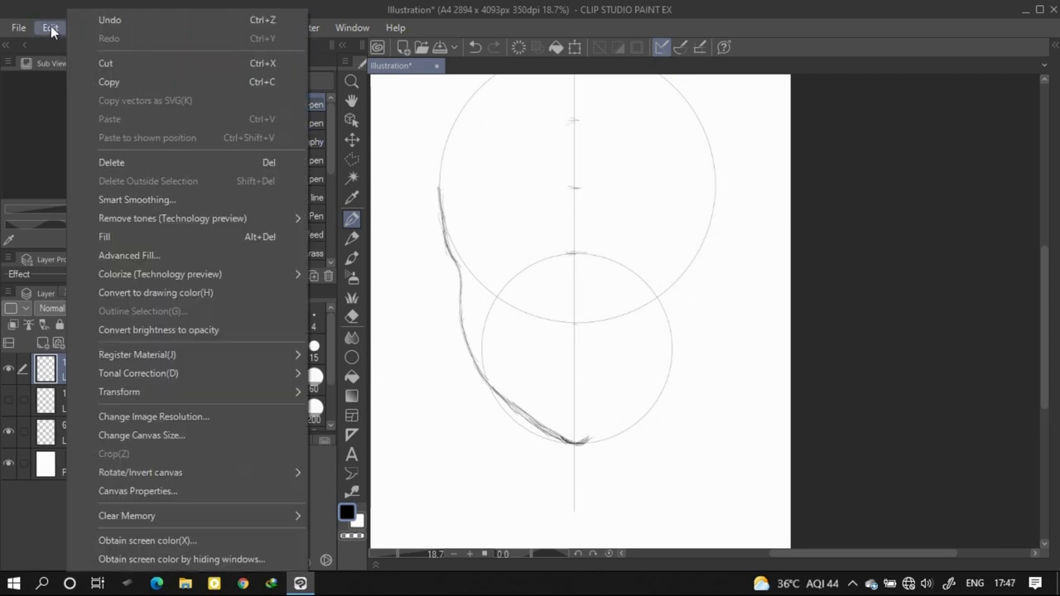
left_click(368, 530)
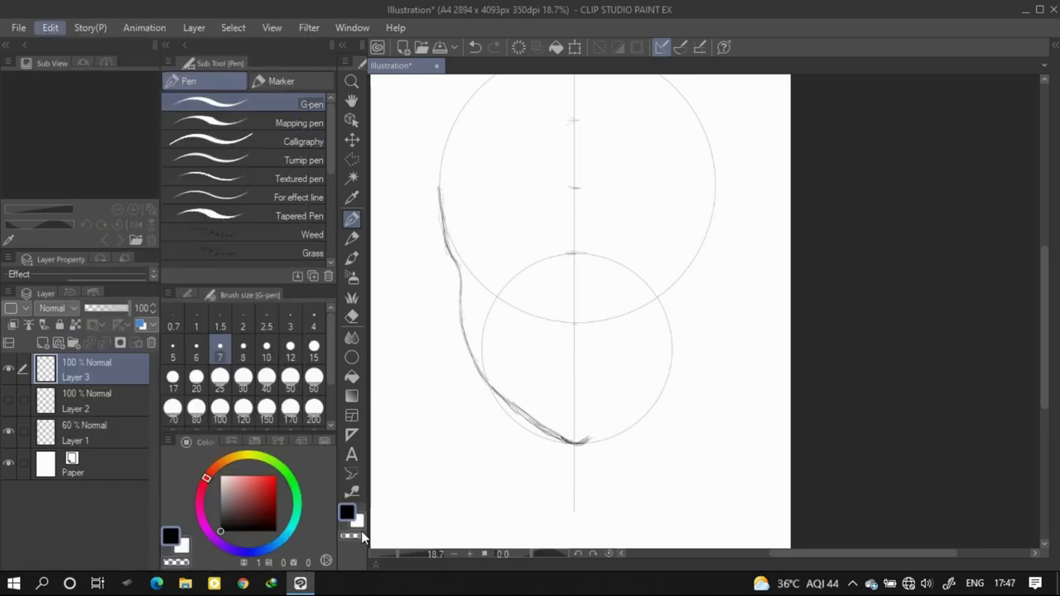
scroll(505, 372, "right", 2)
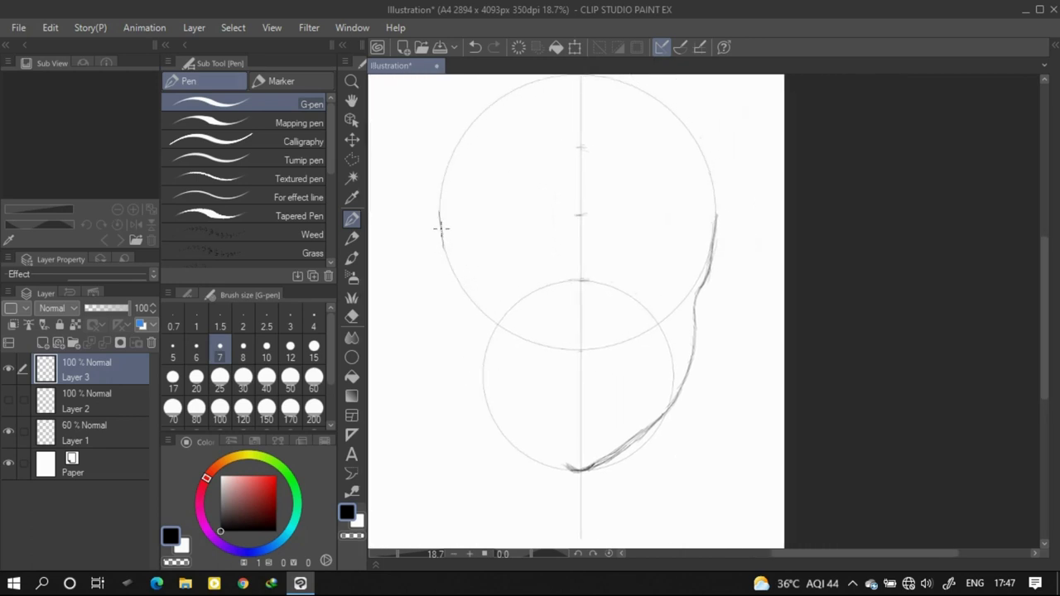
left_click_drag(438, 229, 452, 294)
left_click_drag(445, 257, 448, 281)
mouse_move(459, 322)
left_mouse_down()
mouse_move(463, 377)
mouse_move(487, 407)
left_mouse_up()
left_click_drag(458, 353, 496, 421)
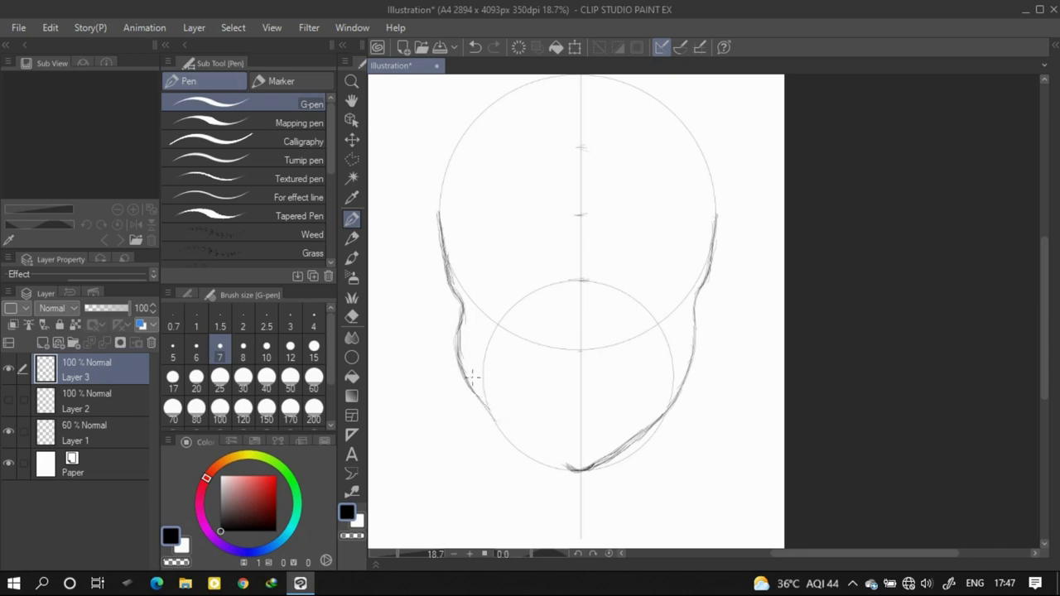
left_click_drag(465, 380, 511, 438)
left_click_drag(475, 405, 580, 470)
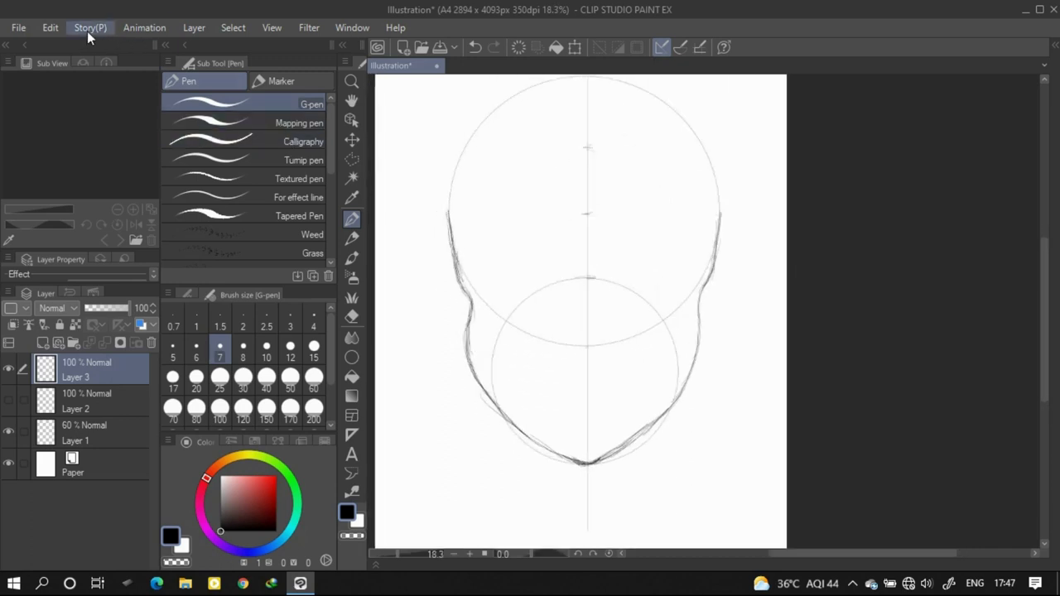
- Unflip the canvas and erase the messy right cheek and jaw strokes with a size-120 eraser
left_click(50, 27)
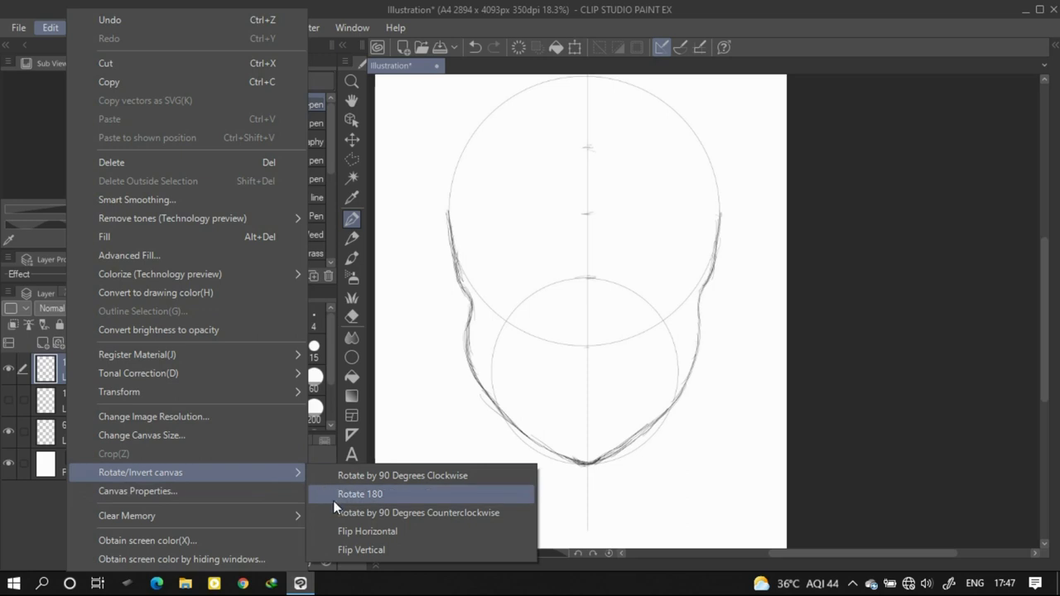
left_click(360, 531)
key("e")
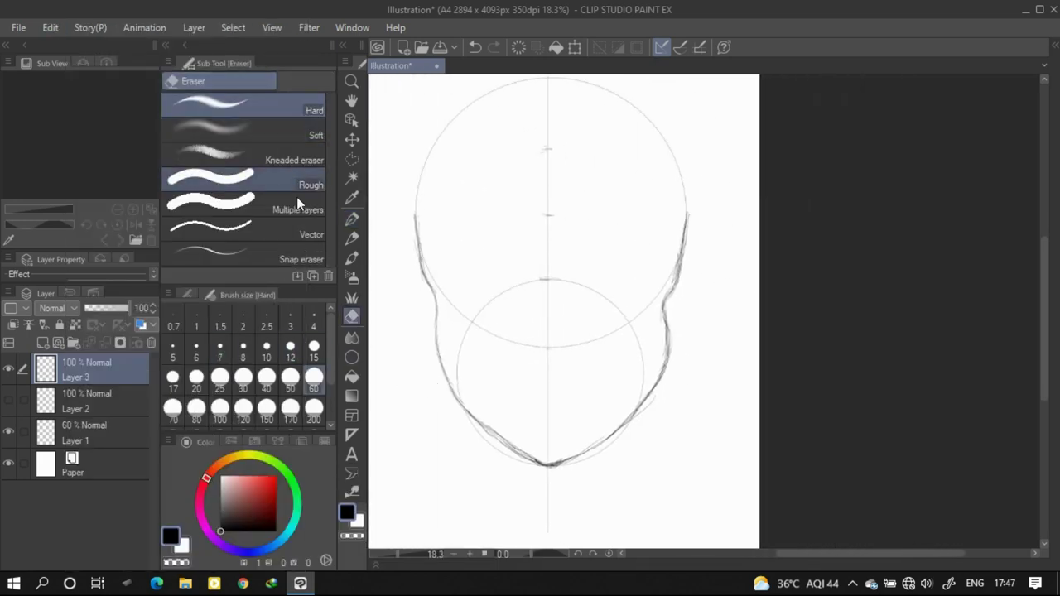
left_click(242, 407)
mouse_move(684, 320)
left_mouse_down()
mouse_move(672, 309)
mouse_move(646, 408)
left_mouse_up()
left_click_drag(659, 357, 670, 326)
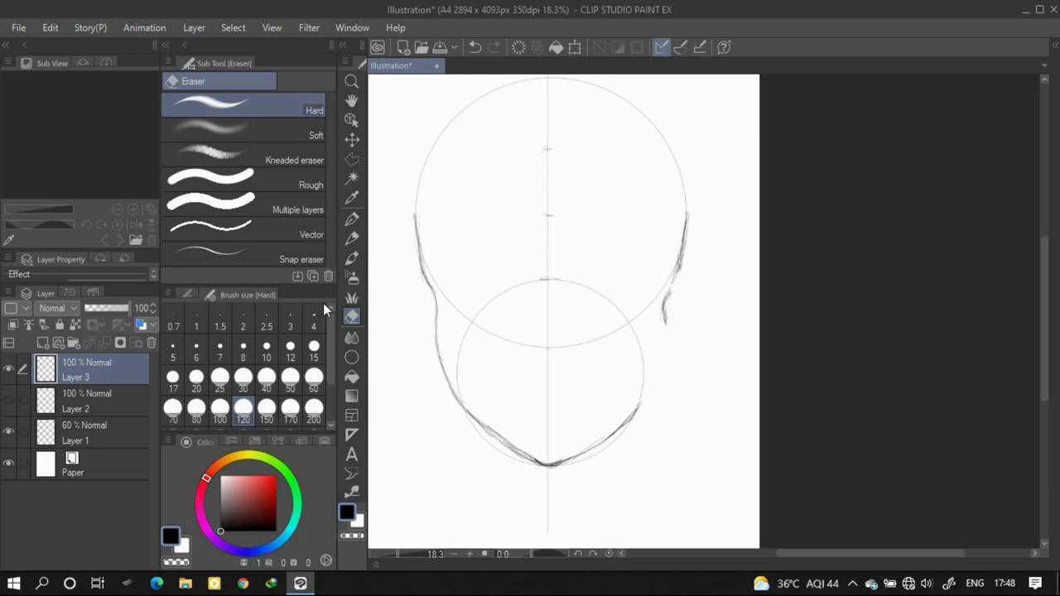
left_click(351, 217)
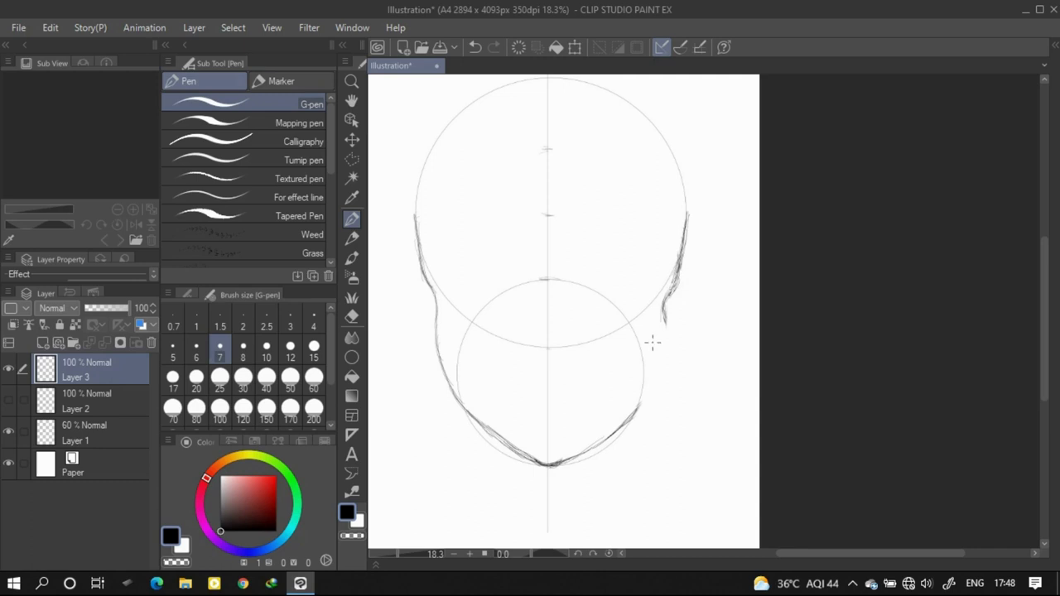
- Redraw the right cheek contour down to join the jawline
left_click_drag(662, 313, 652, 381)
left_click_drag(664, 338, 645, 401)
left_click_drag(660, 357, 629, 412)
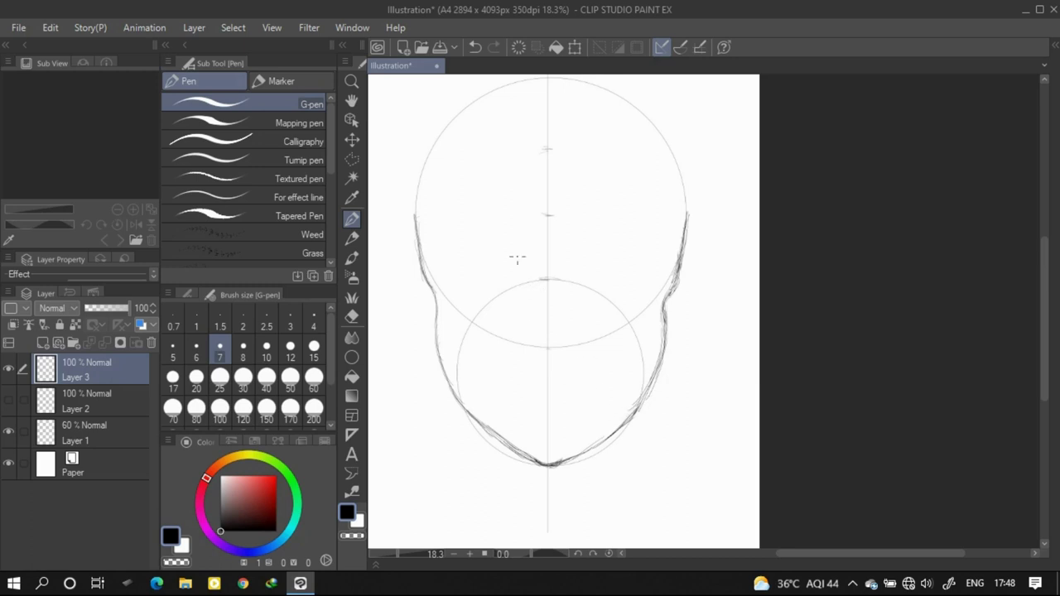
- Sketch the rounded upper outline of the head across the crown
scroll(543, 324, "up", 1)
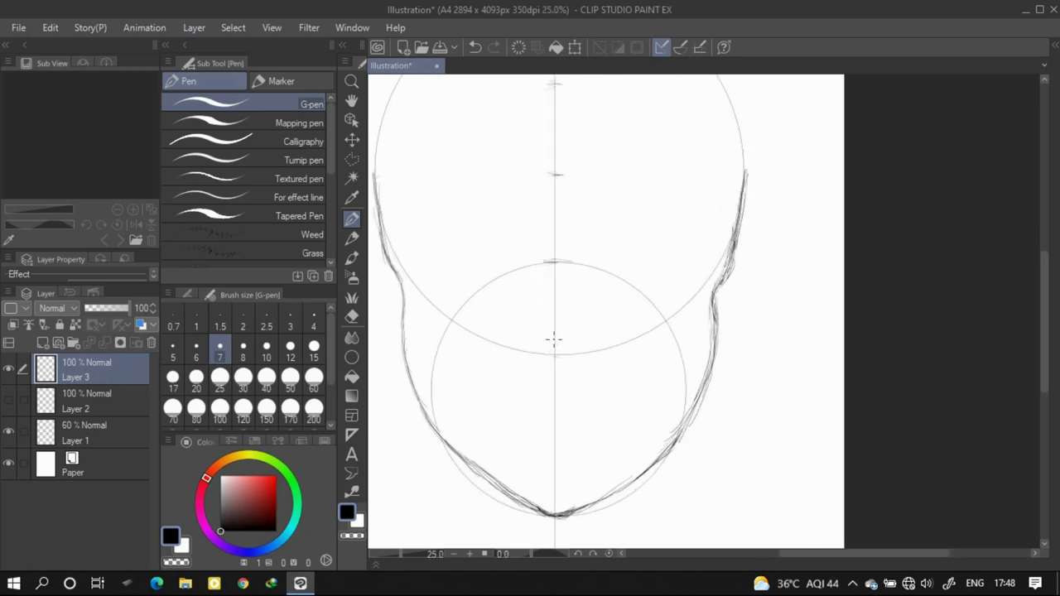
scroll(557, 289, "down", 1)
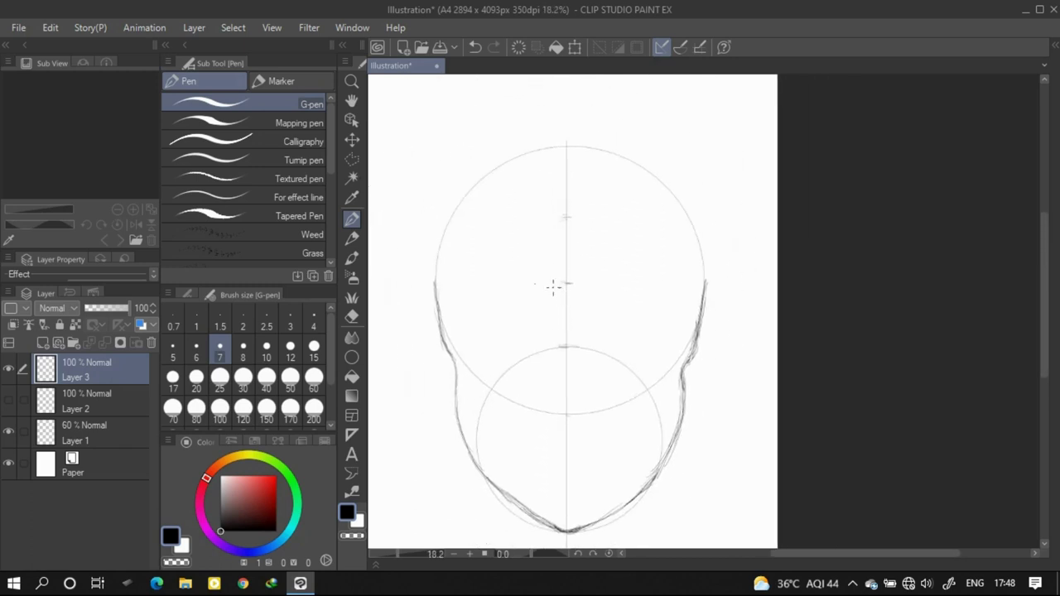
mouse_move(436, 284)
left_mouse_down()
mouse_move(456, 229)
mouse_move(488, 196)
mouse_move(570, 161)
mouse_move(614, 169)
mouse_move(662, 199)
mouse_move(698, 249)
mouse_move(707, 307)
left_mouse_up()
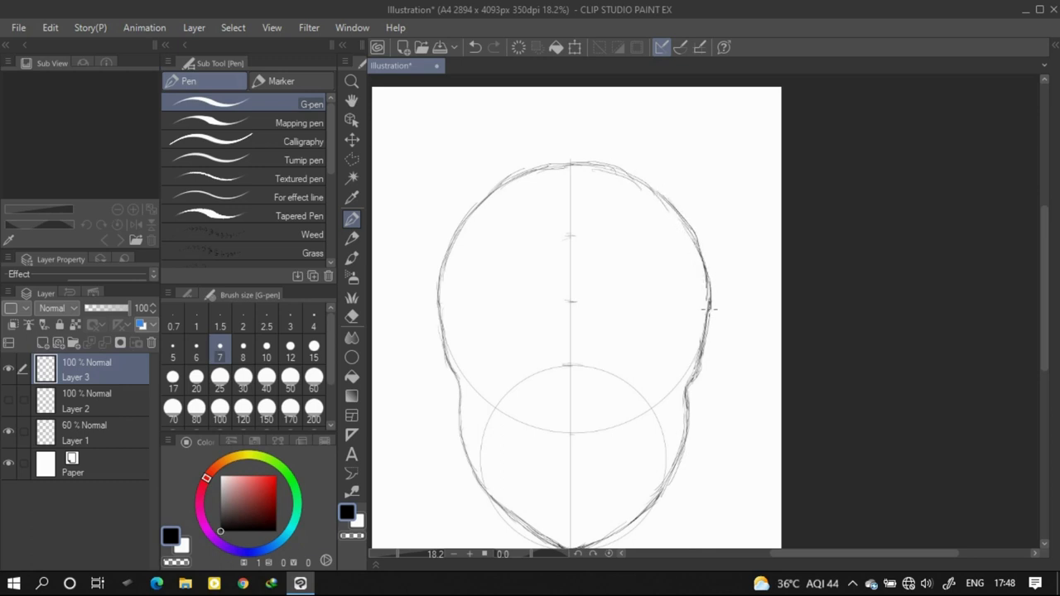
scroll(547, 301, "up", 2)
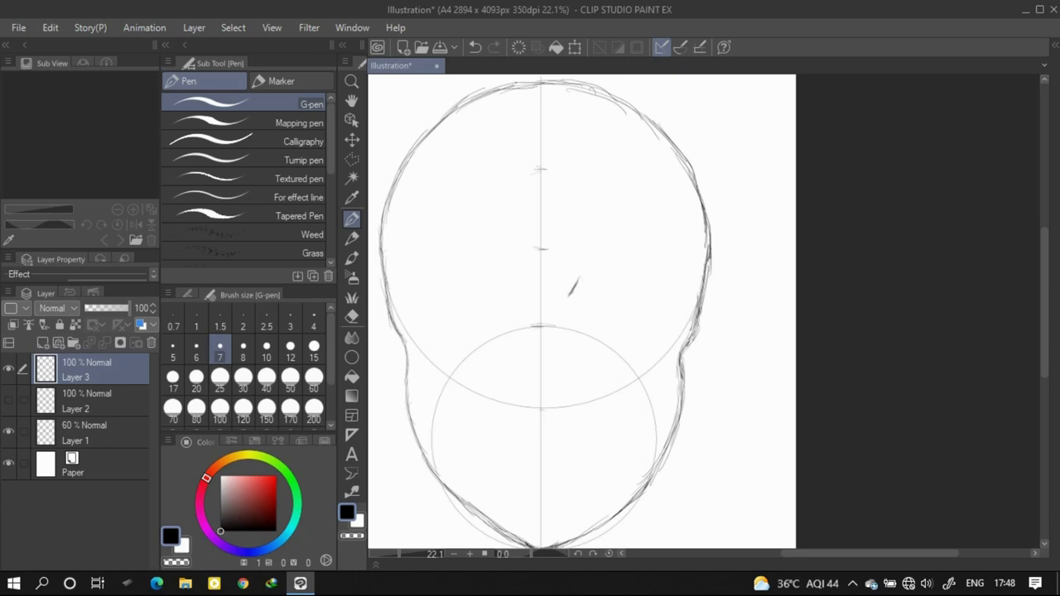
- Sketch the right eye's upper outline, lower lid and iris
scroll(571, 290, "up", 2)
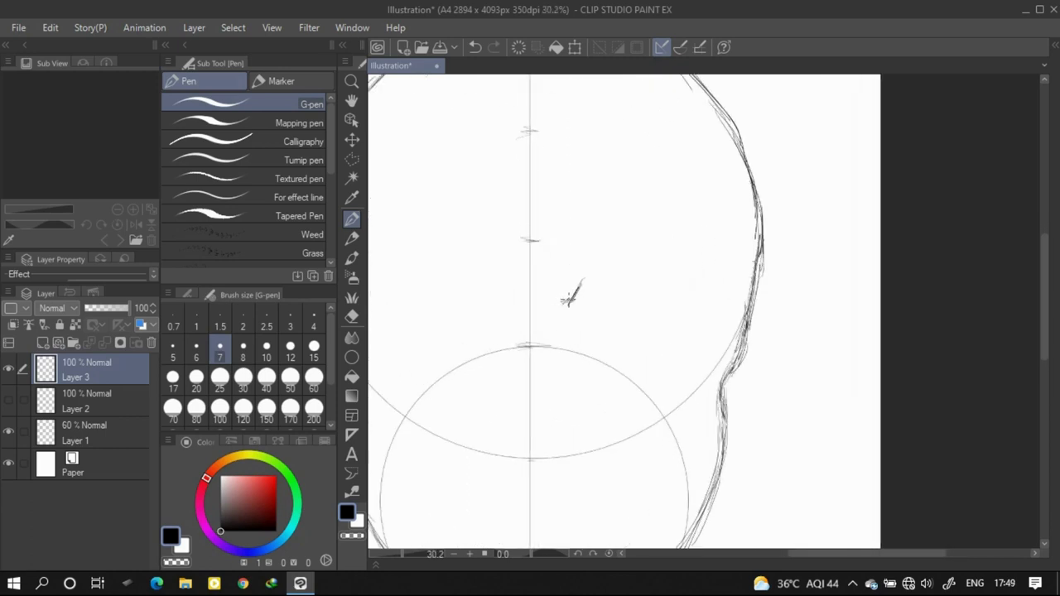
mouse_move(564, 297)
left_mouse_down()
mouse_move(598, 282)
mouse_move(688, 294)
left_mouse_up()
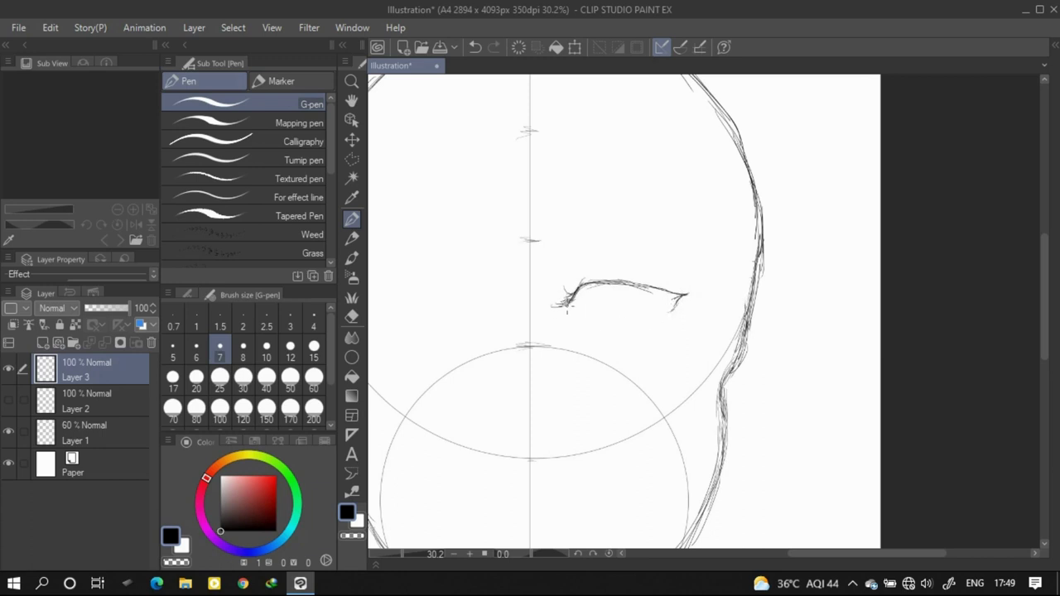
left_click_drag(576, 306, 654, 320)
left_click_drag(613, 281, 606, 317)
left_click_drag(651, 286, 642, 318)
left_click_drag(613, 285, 606, 315)
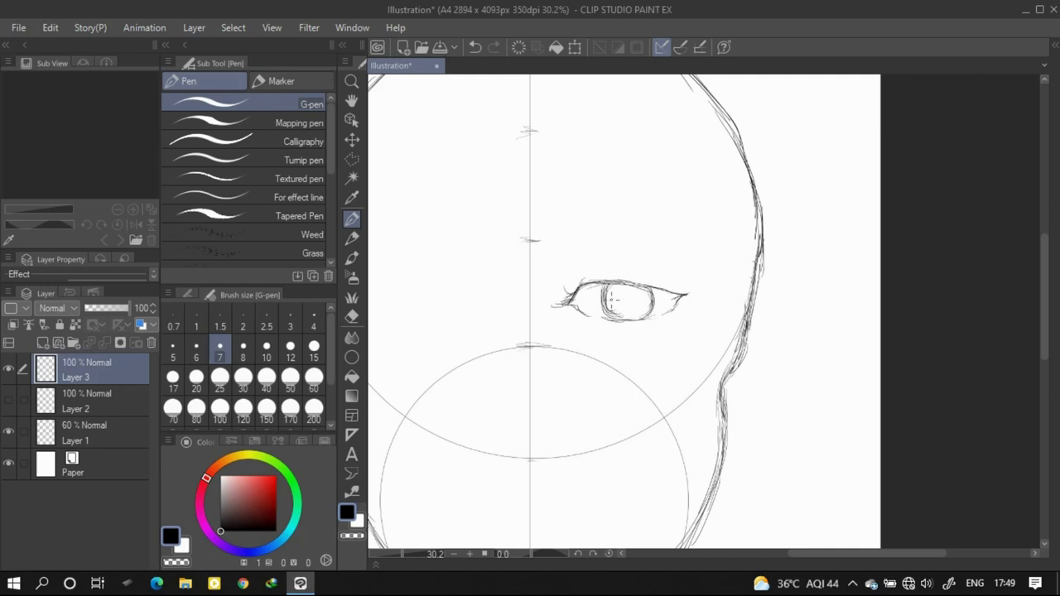
- Add a row of lashes along the upper eyelid
scroll(583, 260, "down", 1)
scroll(583, 260, "down", 1)
scroll(583, 260, "up", 2)
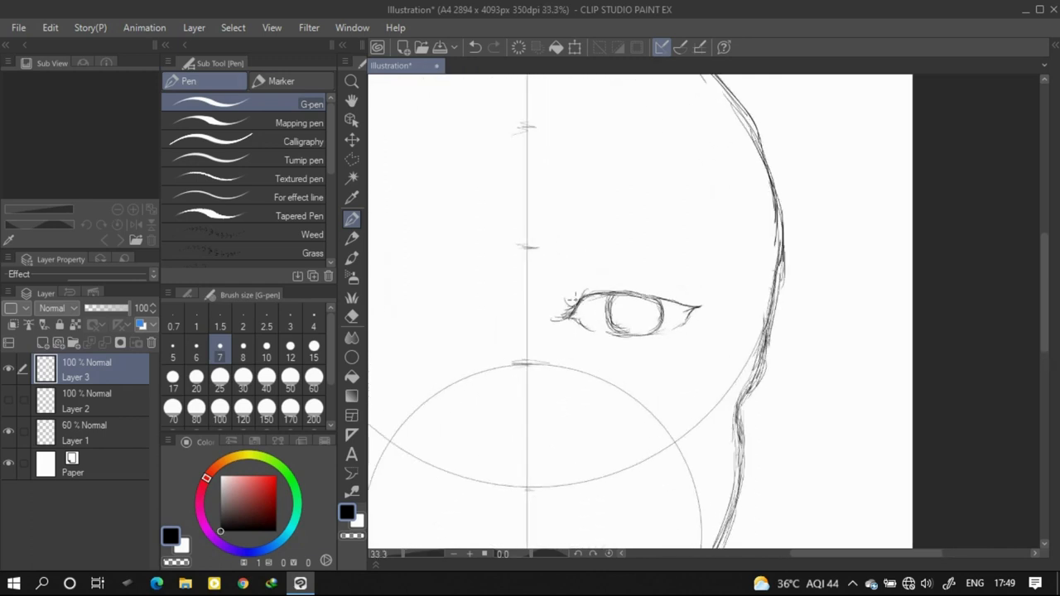
mouse_move(581, 298)
left_mouse_down()
mouse_move(568, 288)
mouse_move(621, 274)
left_mouse_up()
mouse_move(645, 297)
left_mouse_down()
mouse_move(634, 287)
mouse_move(648, 284)
mouse_move(623, 280)
mouse_move(690, 290)
mouse_move(700, 306)
left_mouse_up()
left_click_drag(605, 299, 590, 280)
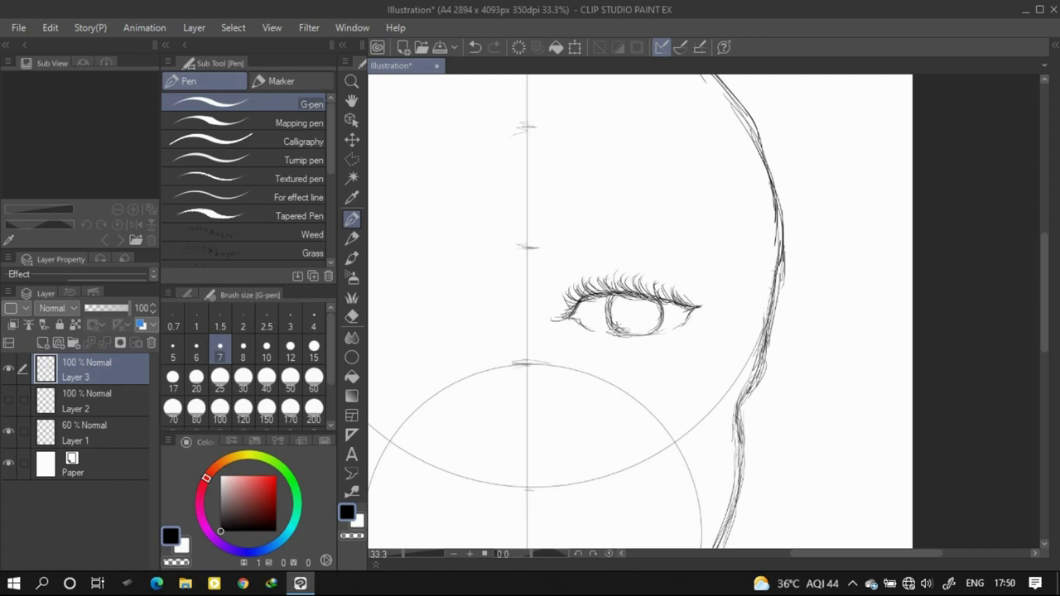
- Darken the outer lower corner and add lower lashes, undoing stray marks
left_click_drag(687, 315, 659, 339)
left_click(474, 47)
mouse_move(599, 330)
left_mouse_down()
mouse_move(617, 339)
mouse_move(667, 333)
left_mouse_up()
key("ctrl+z")
mouse_move(573, 316)
left_mouse_down()
mouse_move(594, 332)
mouse_move(578, 313)
mouse_move(581, 321)
left_mouse_up()
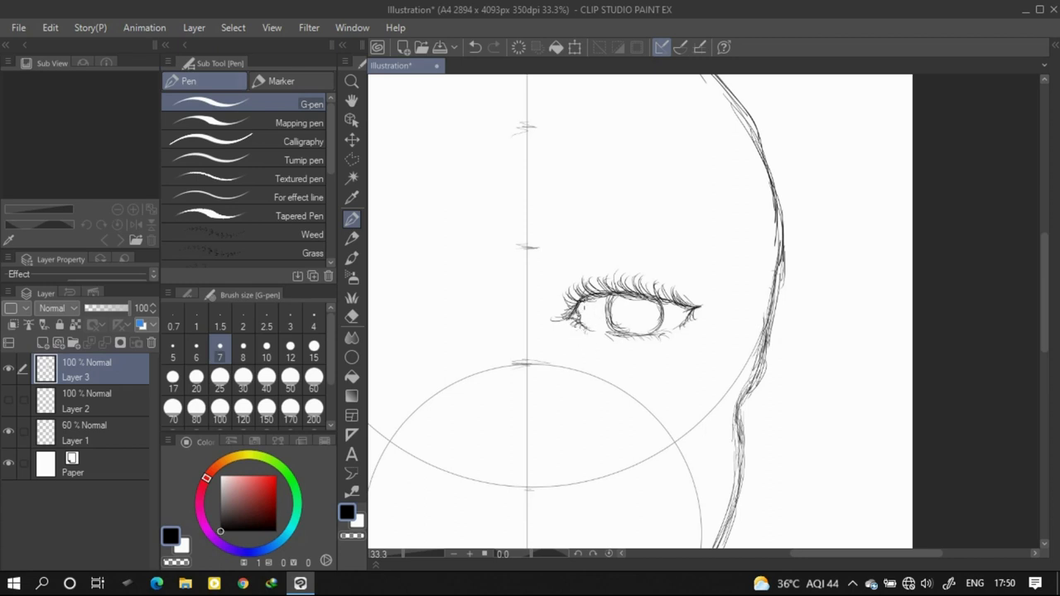
- Fill in extra lashes at the inner and outer upper corners
left_click_drag(590, 292, 602, 305)
mouse_move(681, 299)
left_mouse_down()
mouse_move(689, 315)
mouse_move(626, 294)
left_mouse_up()
scroll(564, 256, "down", 3)
scroll(582, 279, "up", 3)
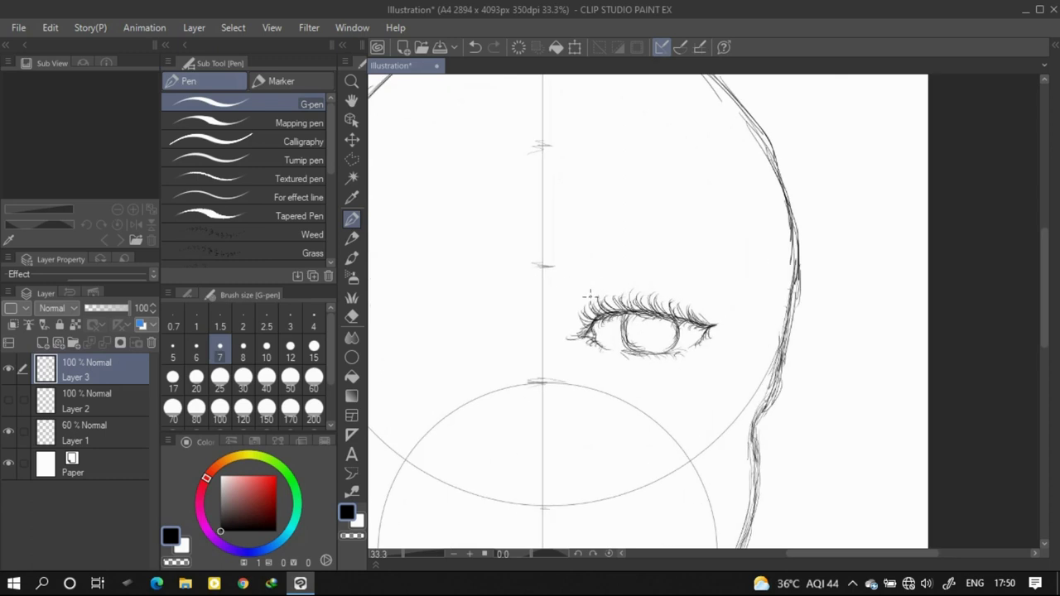
- Add a second row of upper lashes and a feathery eyebrow above the right eye
mouse_move(582, 298)
left_mouse_down()
mouse_move(631, 286)
mouse_move(617, 285)
mouse_move(691, 288)
left_mouse_up()
mouse_move(590, 299)
left_mouse_down()
mouse_move(607, 287)
mouse_move(594, 290)
left_mouse_up()
mouse_move(569, 274)
left_mouse_down()
mouse_move(558, 286)
mouse_move(641, 259)
mouse_move(717, 258)
left_mouse_up()
scroll(617, 303, "down", 2)
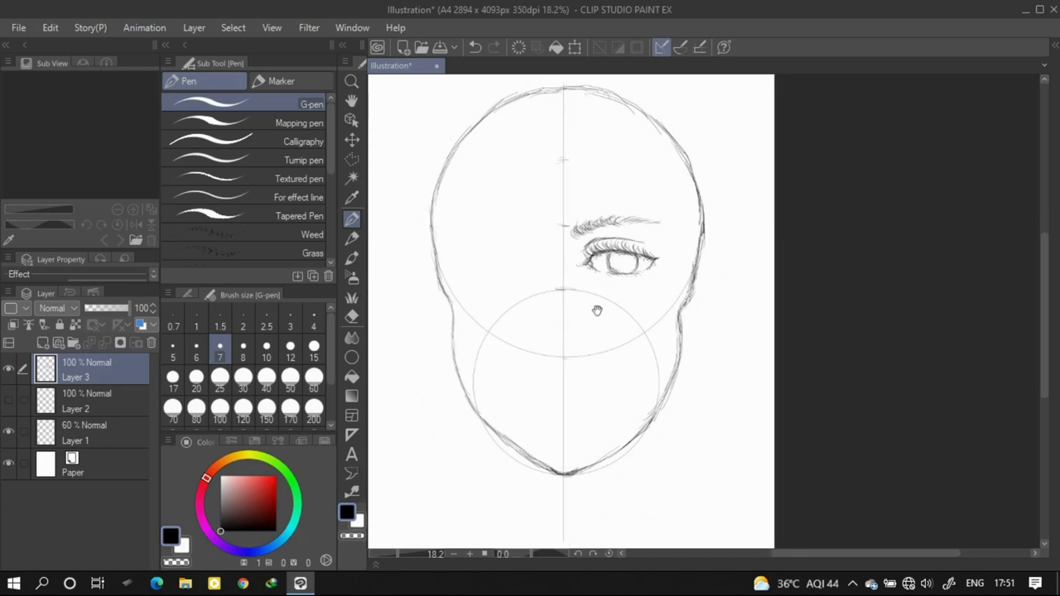
scroll(597, 315, "up", 3)
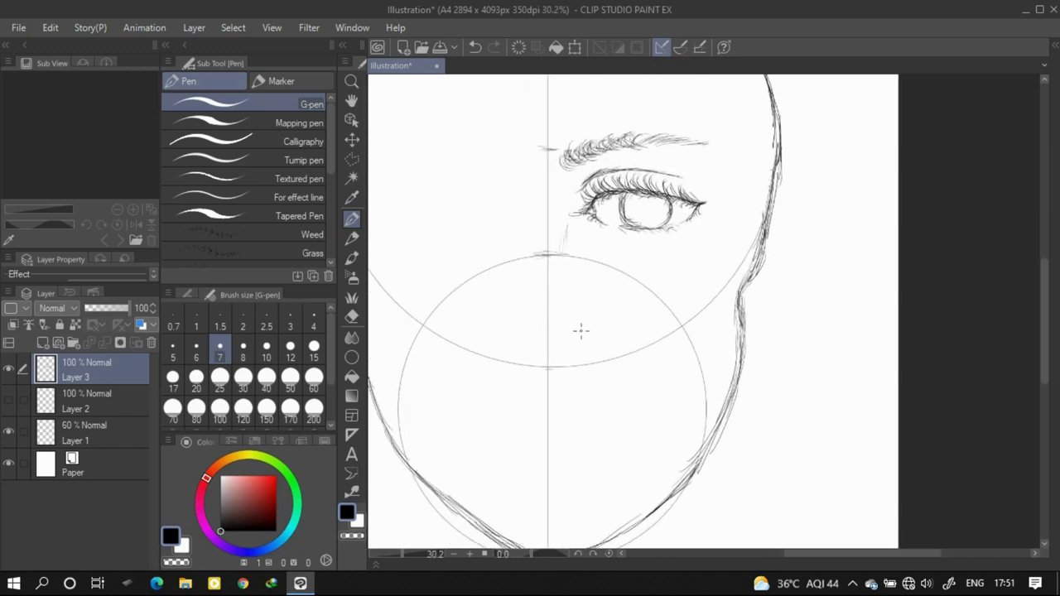
scroll(548, 361, "up", 1)
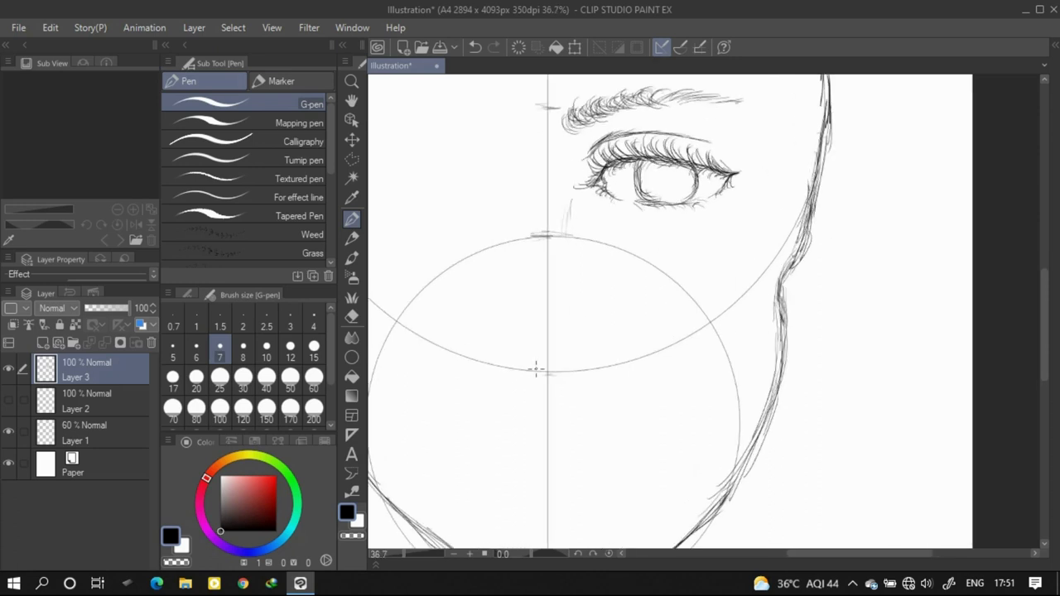
- Sketch the nose base, tip curve and both nostril wings, then zoom out and back in to check
mouse_move(536, 370)
left_mouse_down()
mouse_move(568, 369)
mouse_move(526, 368)
mouse_move(587, 362)
left_mouse_up()
left_click_drag(512, 361, 541, 374)
mouse_move(589, 313)
left_mouse_down()
mouse_move(610, 354)
mouse_move(587, 375)
mouse_move(612, 357)
mouse_move(588, 377)
left_mouse_up()
left_click_drag(522, 344, 600, 332)
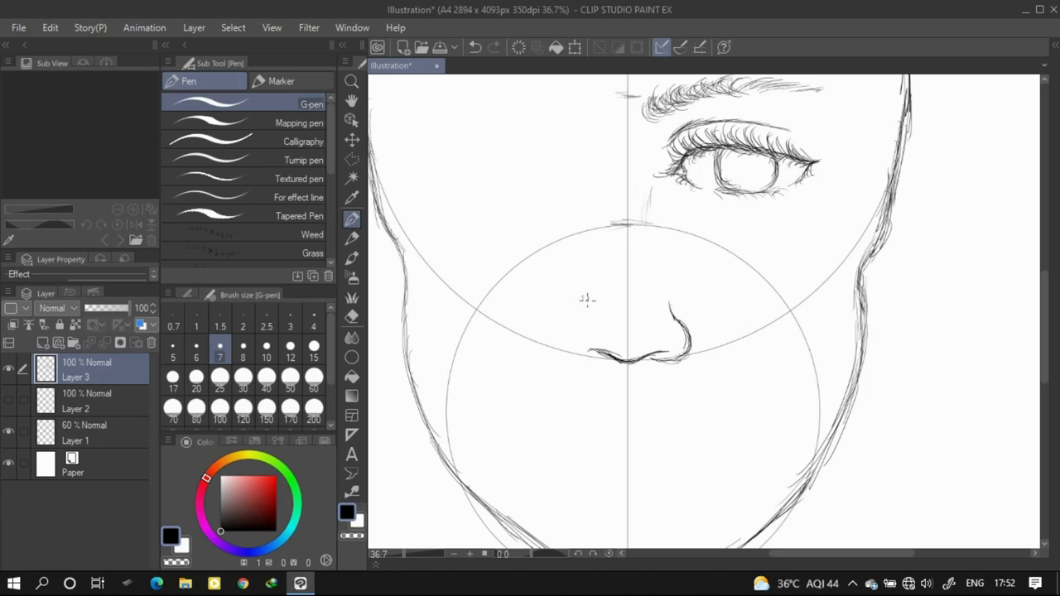
mouse_move(585, 295)
left_mouse_down()
mouse_move(567, 346)
mouse_move(570, 333)
mouse_move(604, 361)
left_mouse_up()
scroll(560, 321, "down", 2)
scroll(560, 322, "down", 2)
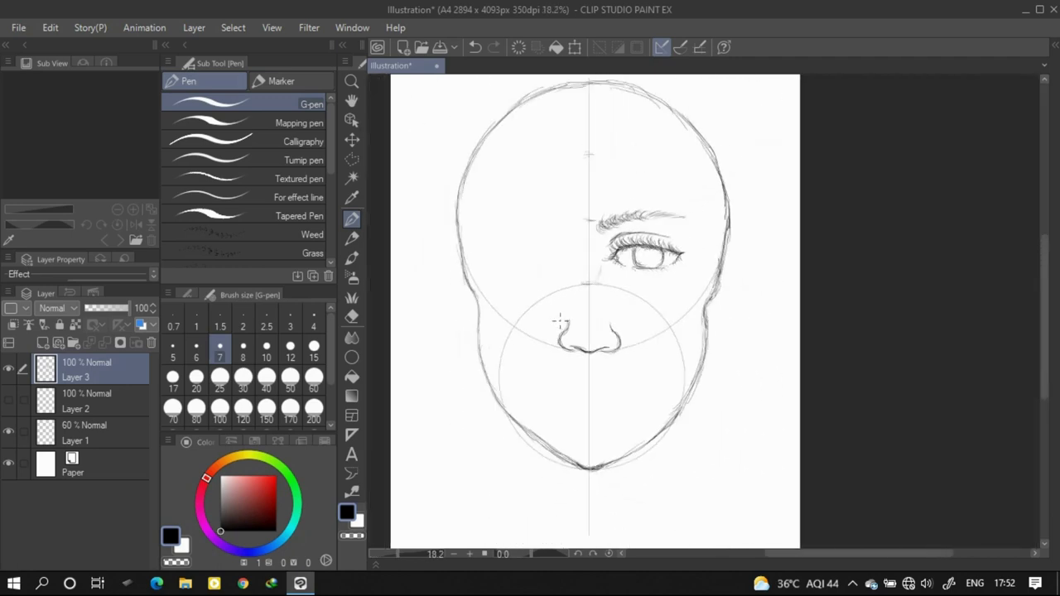
scroll(575, 359, "up", 1)
scroll(580, 331, "up", 1)
scroll(579, 326, "up", 1)
scroll(589, 333, "up", 1)
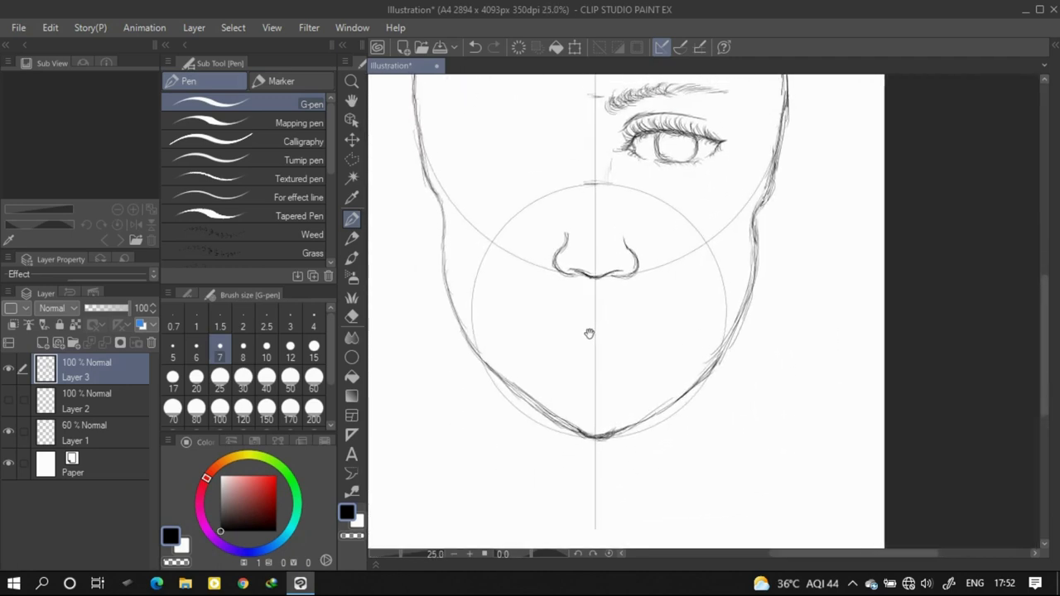
scroll(589, 333, "up", 1)
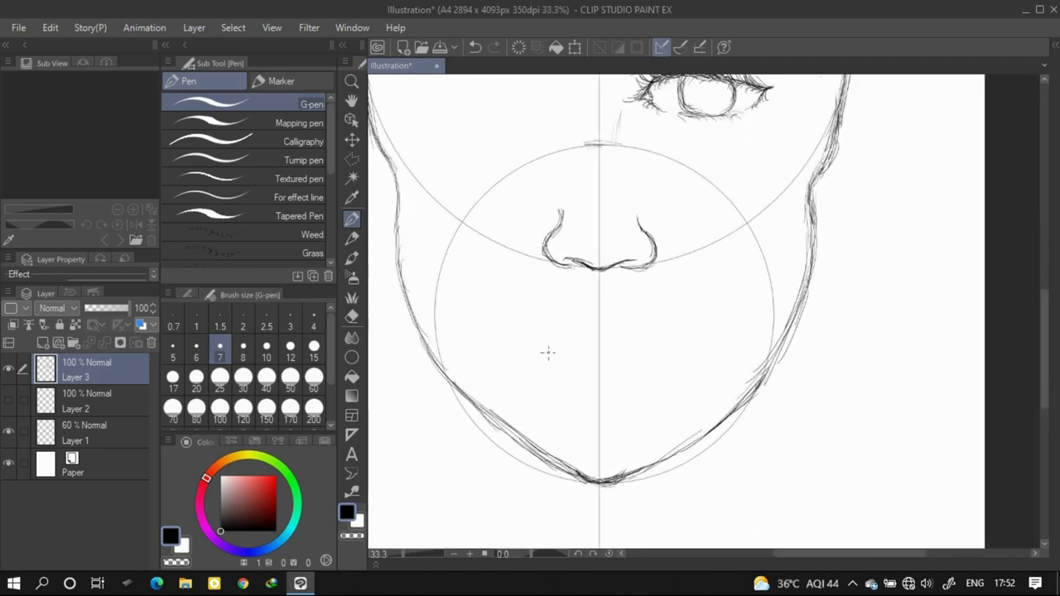
- Toggle Layer 2's visibility on and off, then draw both sides of the nose bridge
left_click(8, 400)
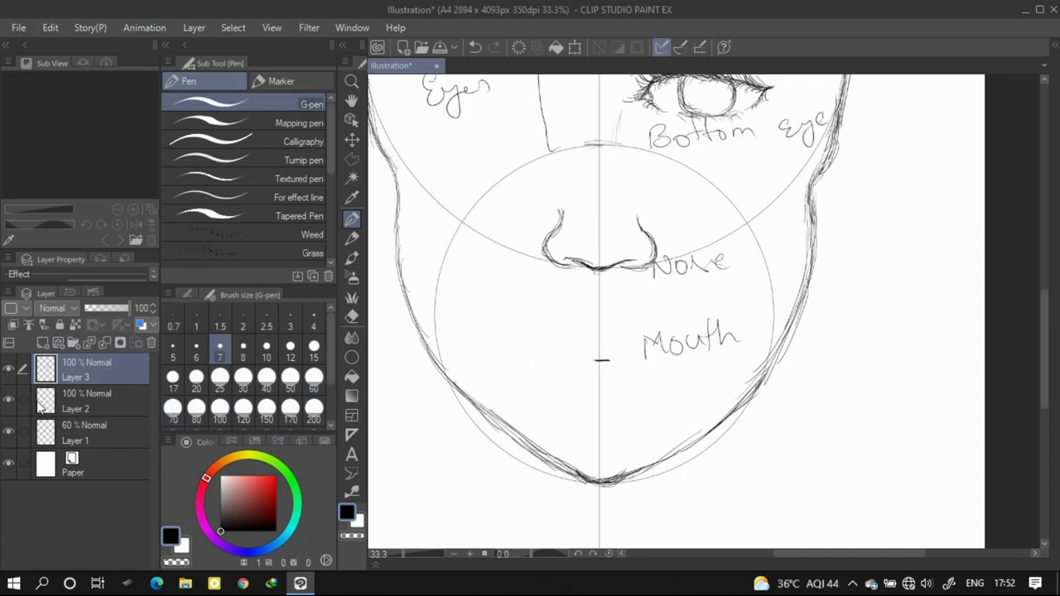
left_click(7, 403)
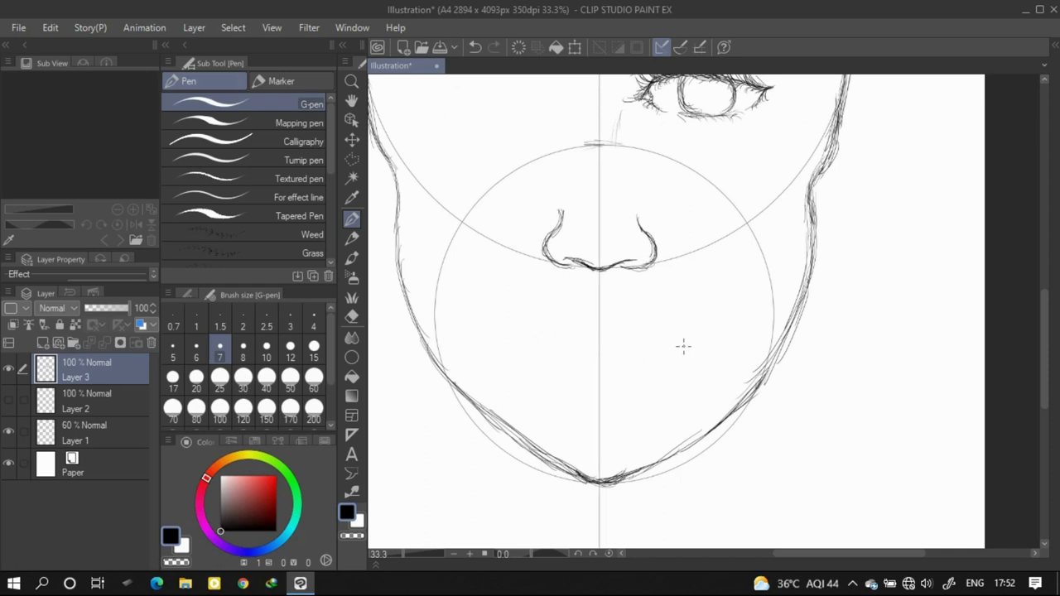
scroll(618, 296, "up", 3)
left_click_drag(628, 217, 631, 277)
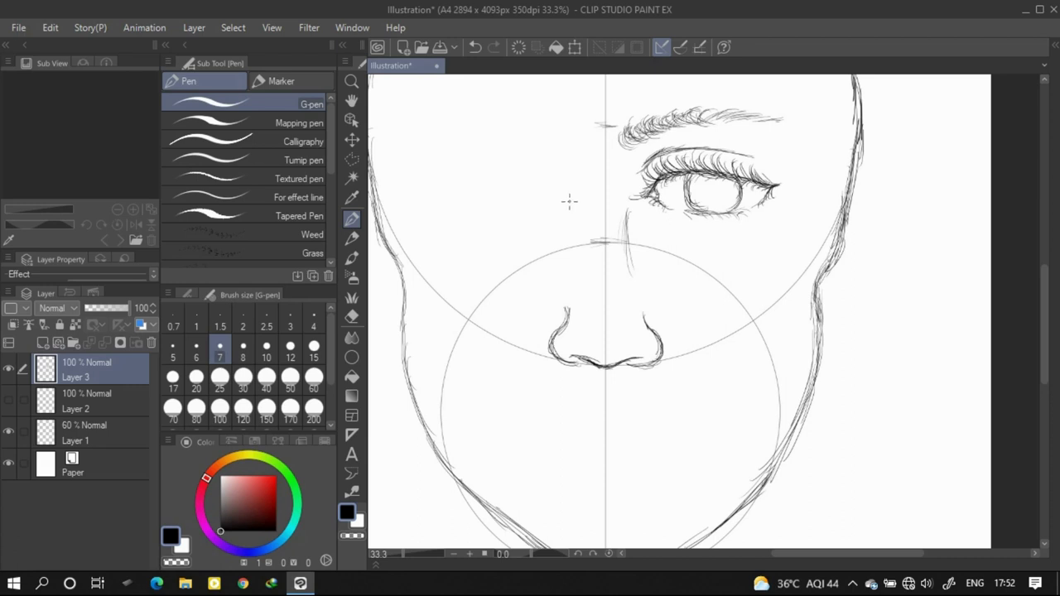
left_click_drag(568, 199, 574, 252)
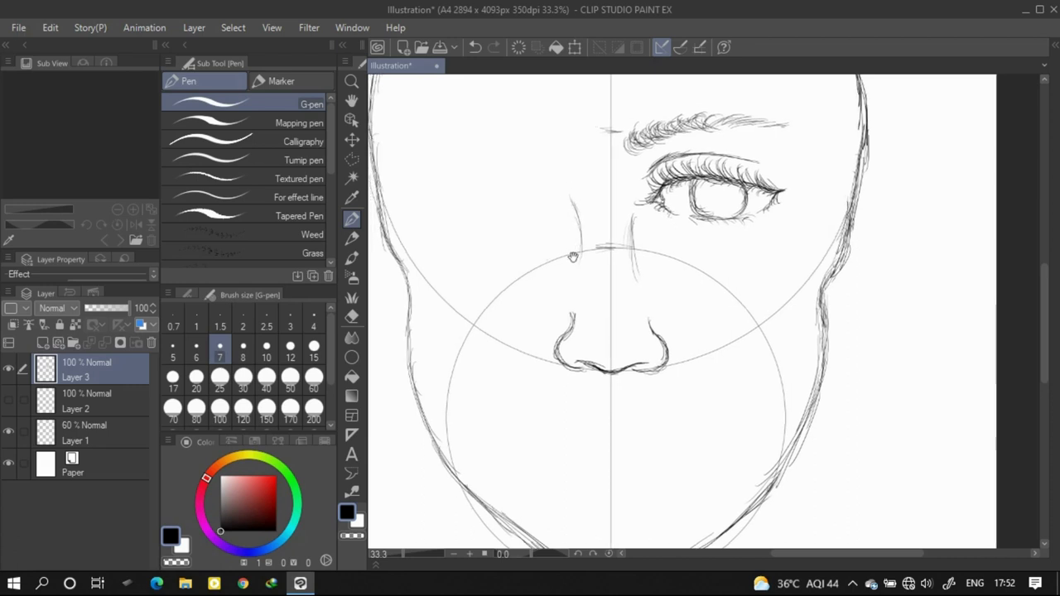
scroll(572, 240, "down", 2)
- Hide the guide-circles layer (Layer 1) to review the face
left_click(9, 430)
scroll(513, 339, "down", 1)
scroll(522, 341, "down", 1)
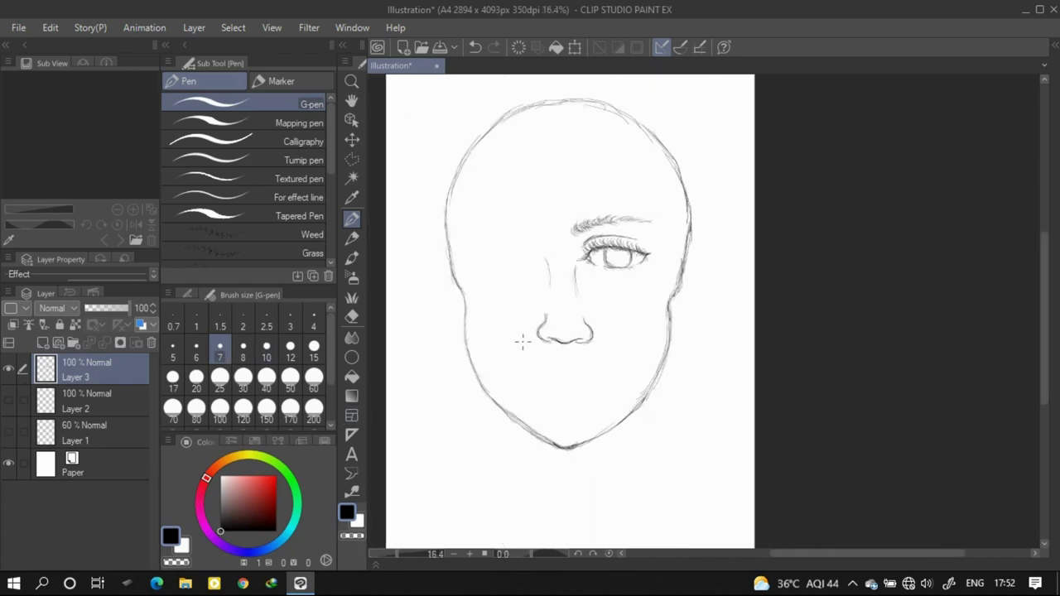
scroll(500, 332, "up", 1)
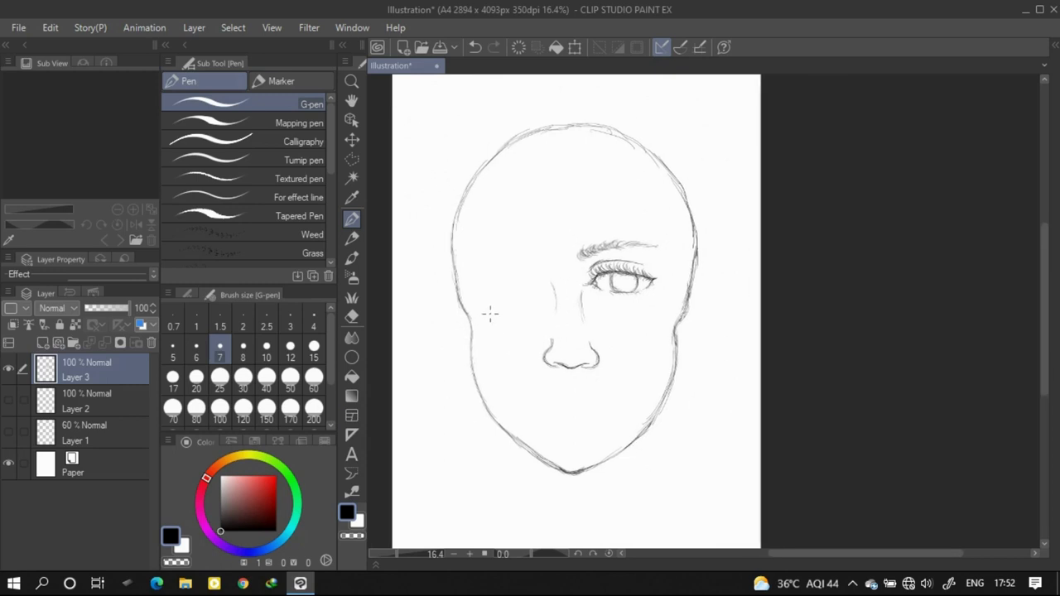
left_click(352, 160)
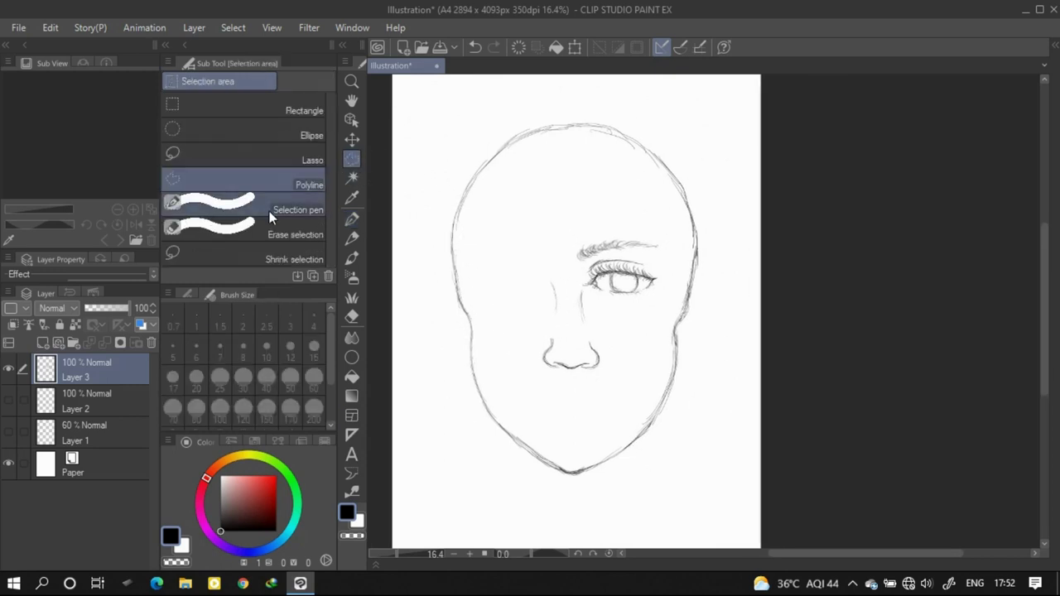
- Choose the Polyline selection area and show the guide-circles layer again
left_click(9, 431)
left_click(8, 431)
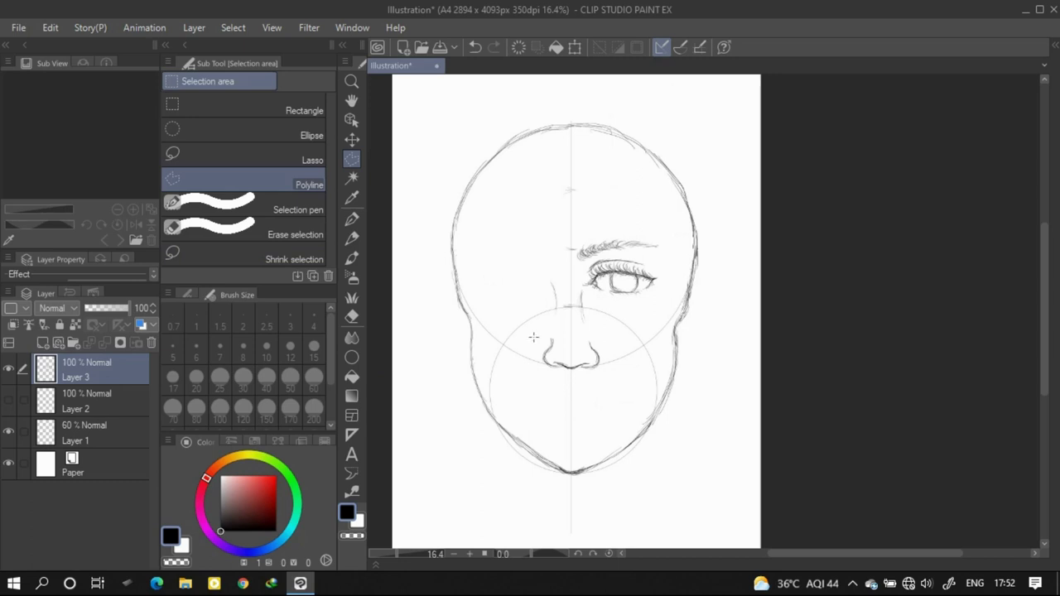
scroll(550, 327, "up", 1)
scroll(549, 327, "up", 1)
scroll(550, 327, "up", 1)
scroll(549, 327, "up", 1)
- Draw a polyline selection around the right eye and eyebrow
left_click(546, 327)
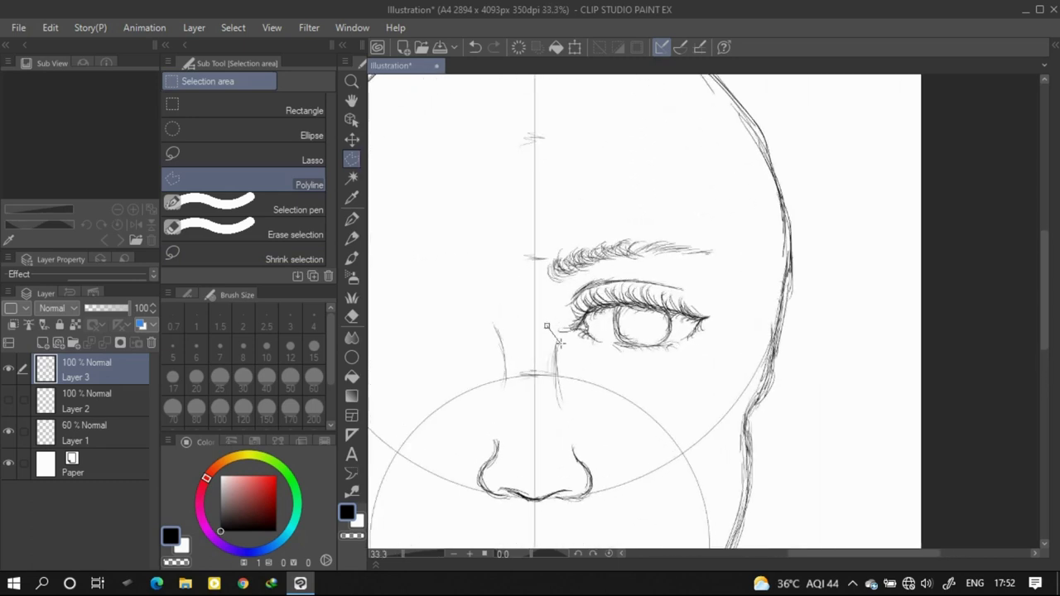
left_click(691, 378)
left_click(743, 338)
left_click(755, 253)
left_click(714, 201)
left_click(613, 208)
left_click(555, 219)
scroll(548, 244, "up", 2)
left_click(557, 262)
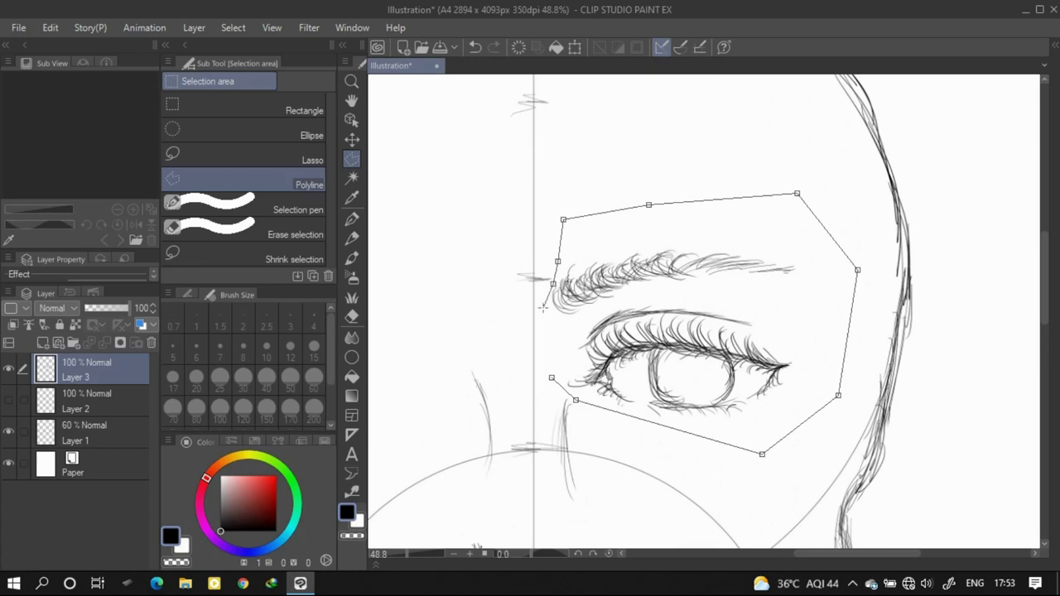
left_click(552, 378)
- Copy and paste the selected eye and eyebrow onto a new Layer 3 Copy
scroll(594, 284, "down", 2)
left_click_drag(594, 284, 669, 272)
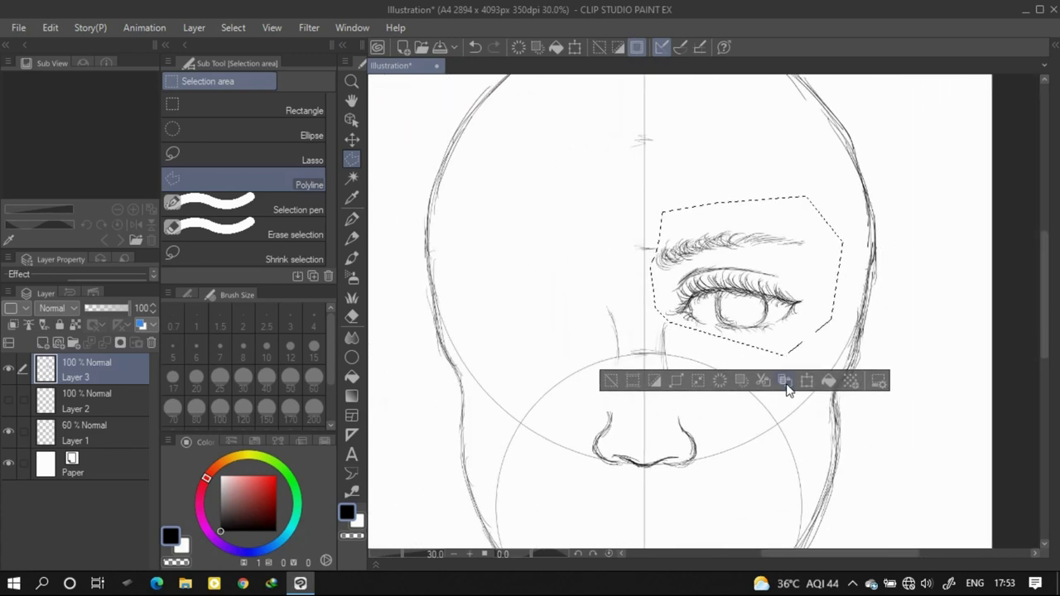
left_click(785, 386)
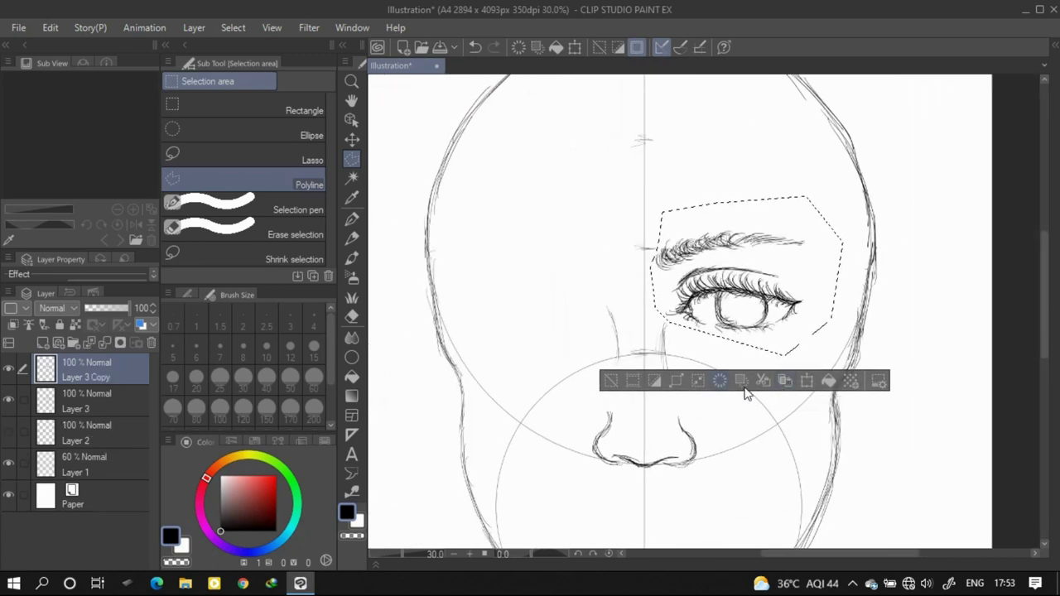
- Flip the eye copy horizontally, place it on the left eye position, and deselect
left_click(805, 381)
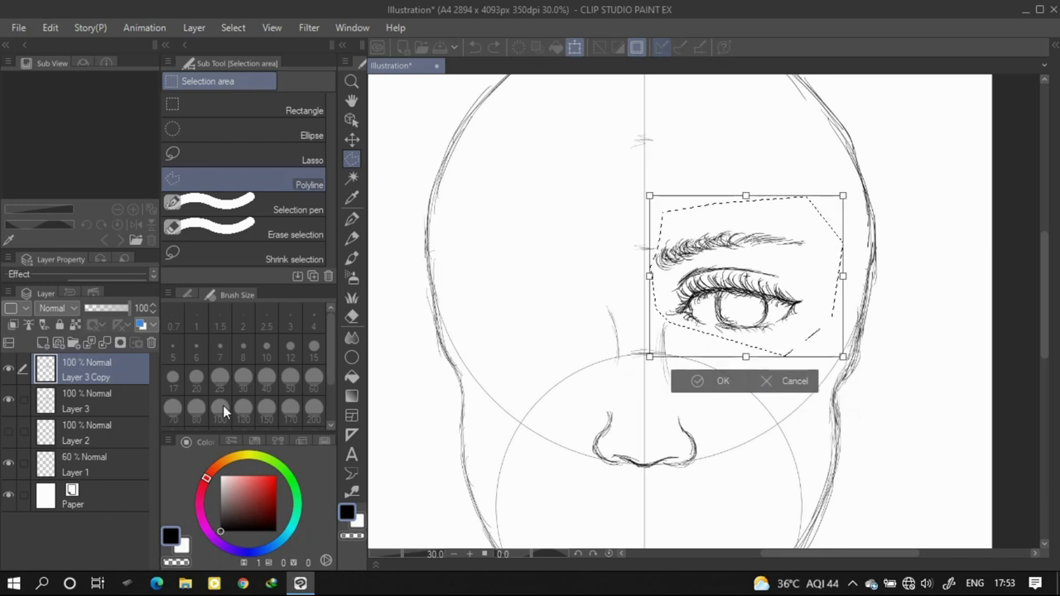
left_click(186, 295)
left_click(221, 345)
mouse_move(753, 314)
left_mouse_down()
mouse_move(542, 312)
mouse_move(566, 318)
left_mouse_up()
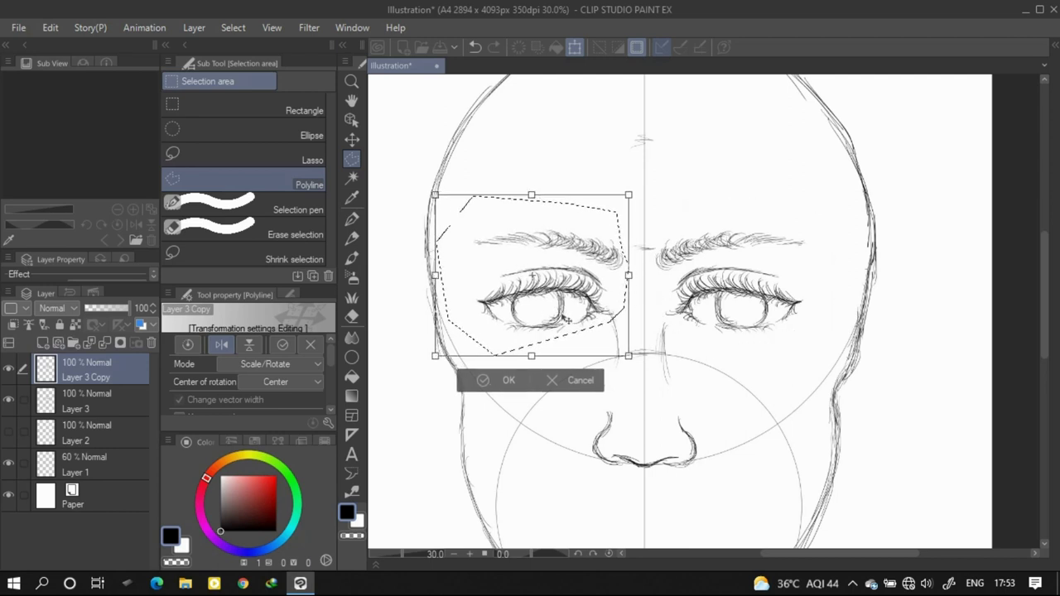
left_click_drag(568, 319, 580, 314)
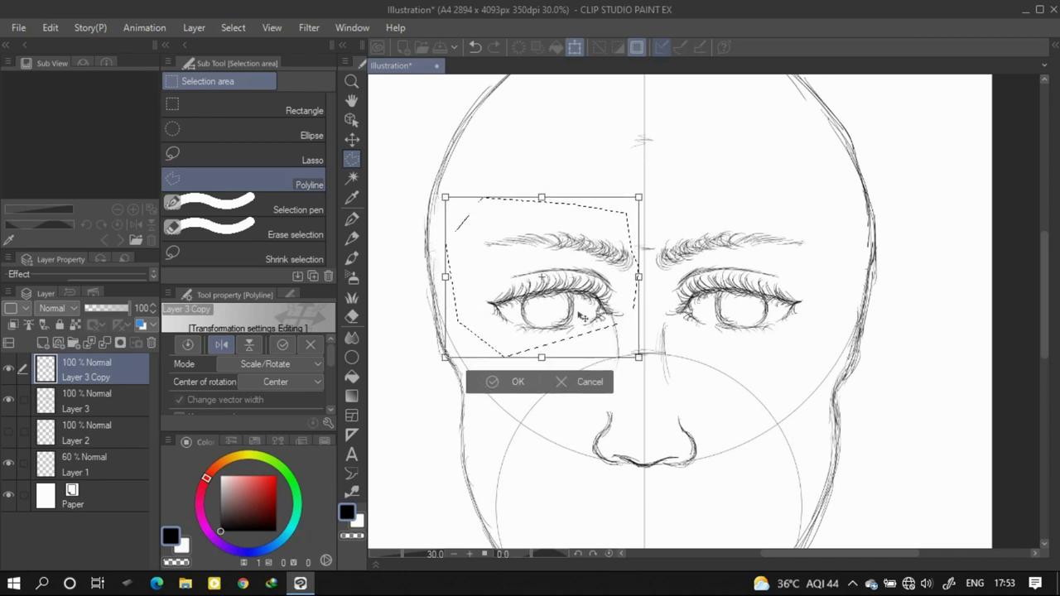
left_click(501, 383)
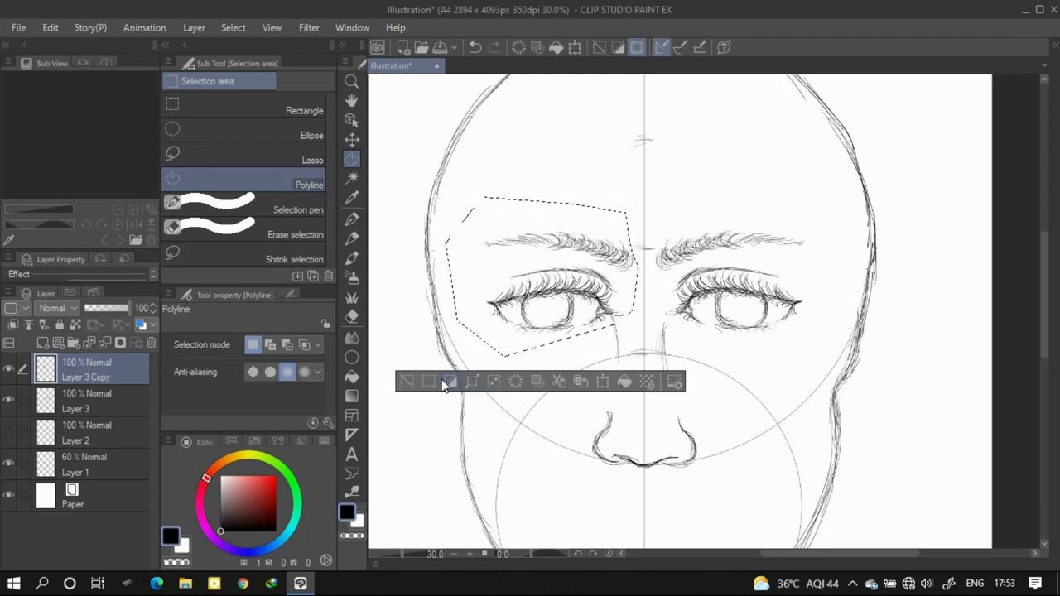
key("ctrl+d")
- Merge Layer 3 Copy into Layer 3 with Transfer To Lower Layer
scroll(511, 248, "down", 2)
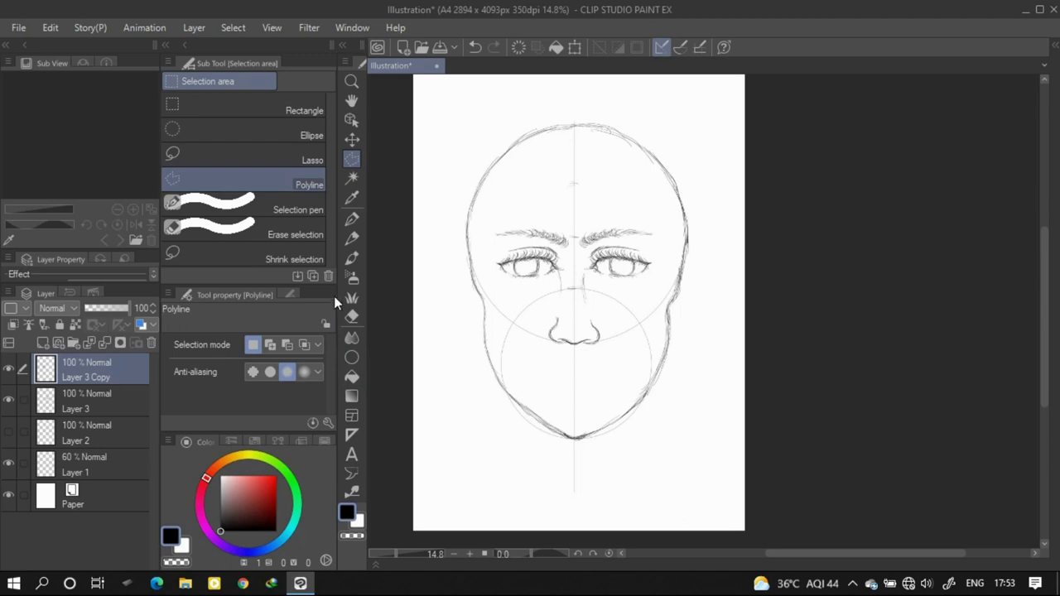
left_click(351, 317)
scroll(602, 291, "up", 2)
scroll(602, 292, "up", 2)
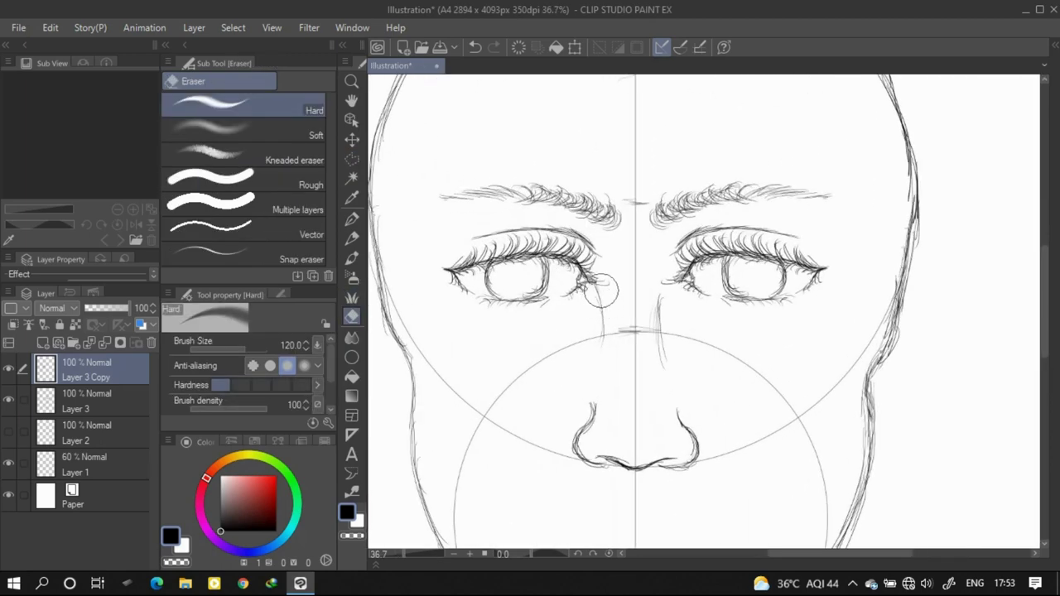
right_click(126, 365)
left_click(223, 466)
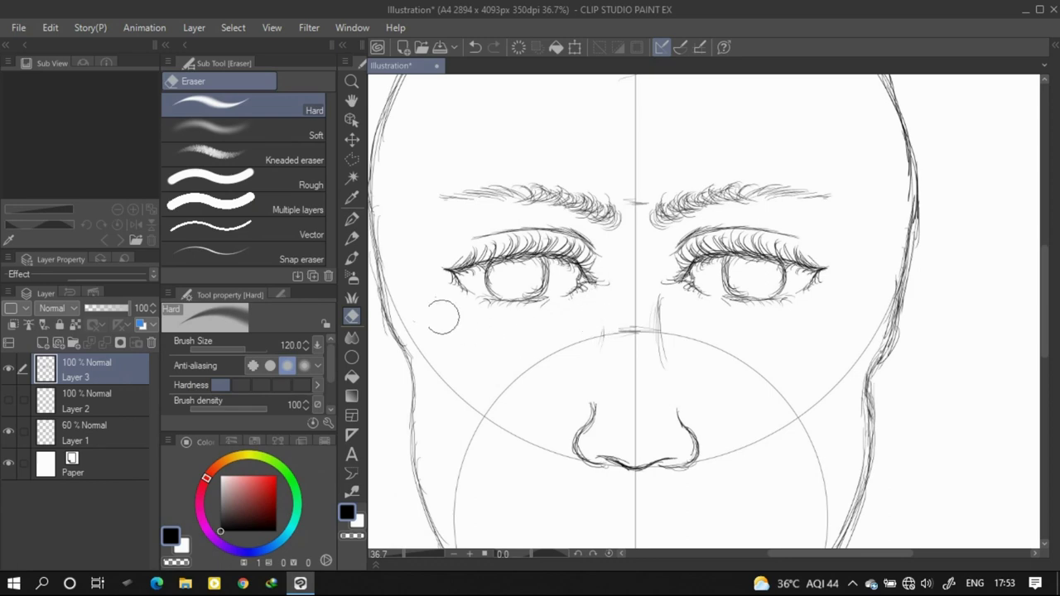
left_click(351, 217)
- Draw and darken the mouth line across the lower face
left_click_drag(612, 486, 567, 308)
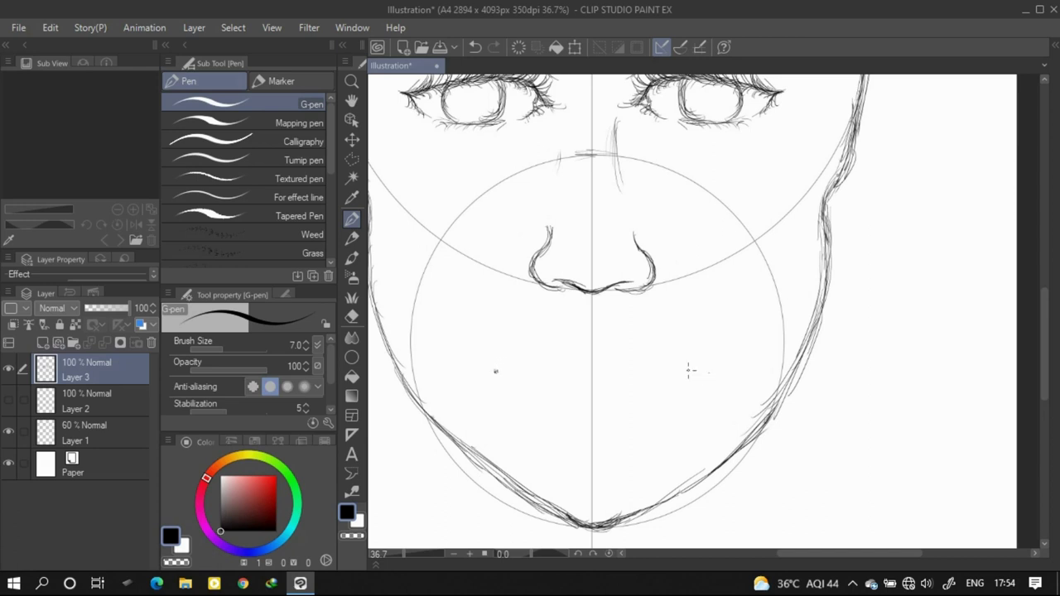
left_click_drag(502, 370, 560, 354)
mouse_move(561, 354)
left_mouse_down()
mouse_move(626, 349)
mouse_move(671, 361)
left_mouse_up()
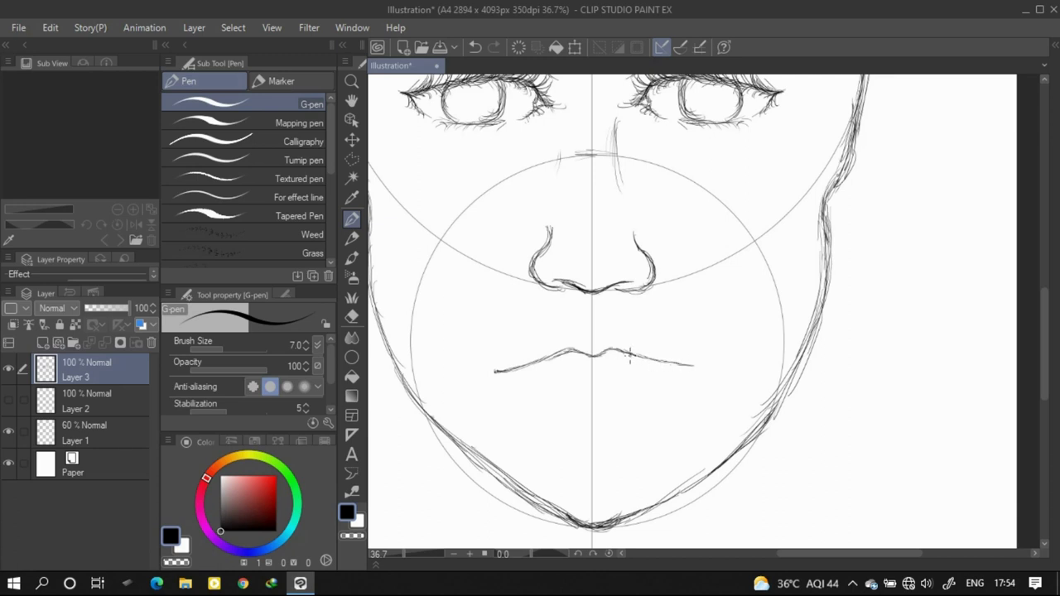
left_click_drag(626, 355, 695, 367)
left_click_drag(695, 365, 700, 365)
scroll(518, 396, "down", 2)
scroll(518, 396, "up", 1)
scroll(519, 396, "up", 1)
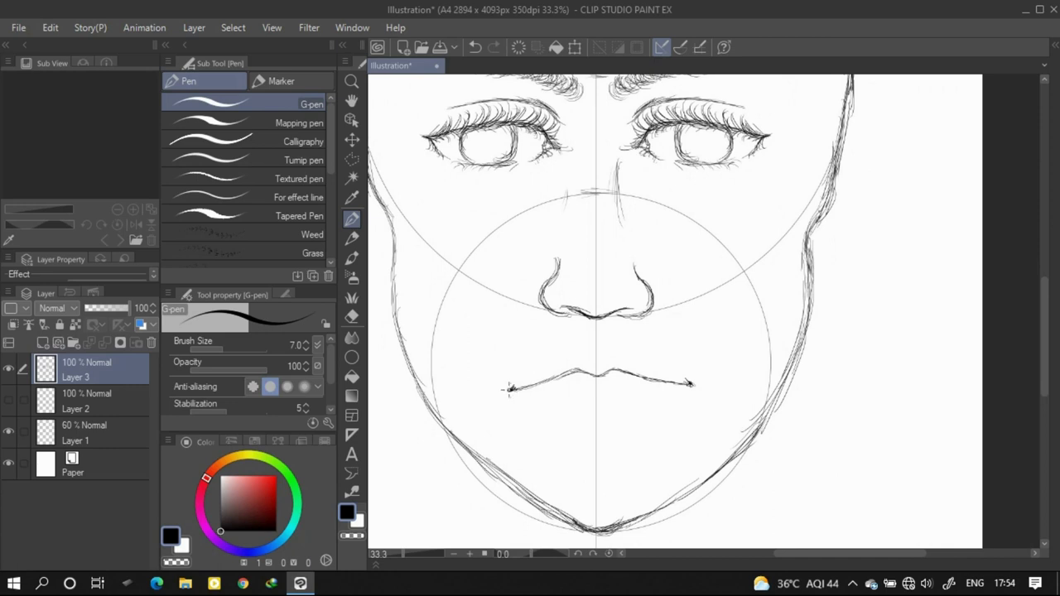
- Draw the lower lip curve from the left mouth corner to the right
left_click_drag(511, 389, 554, 391)
left_click_drag(560, 391, 600, 394)
left_click_drag(622, 396, 658, 391)
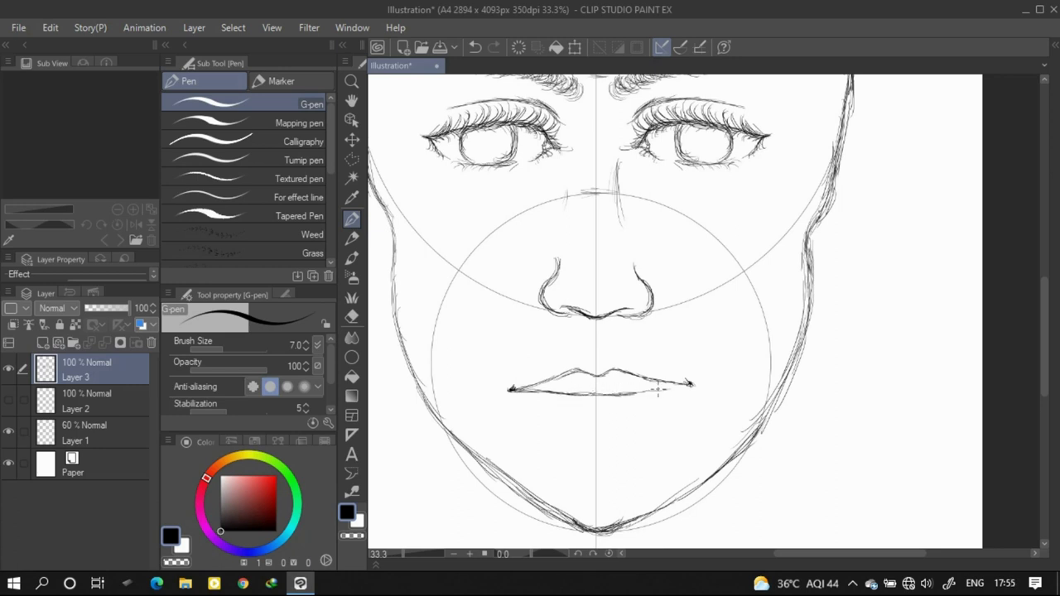
scroll(534, 354, "down", 1)
mouse_move(511, 350)
left_mouse_down()
mouse_move(495, 319)
mouse_move(590, 349)
mouse_move(665, 315)
left_mouse_up()
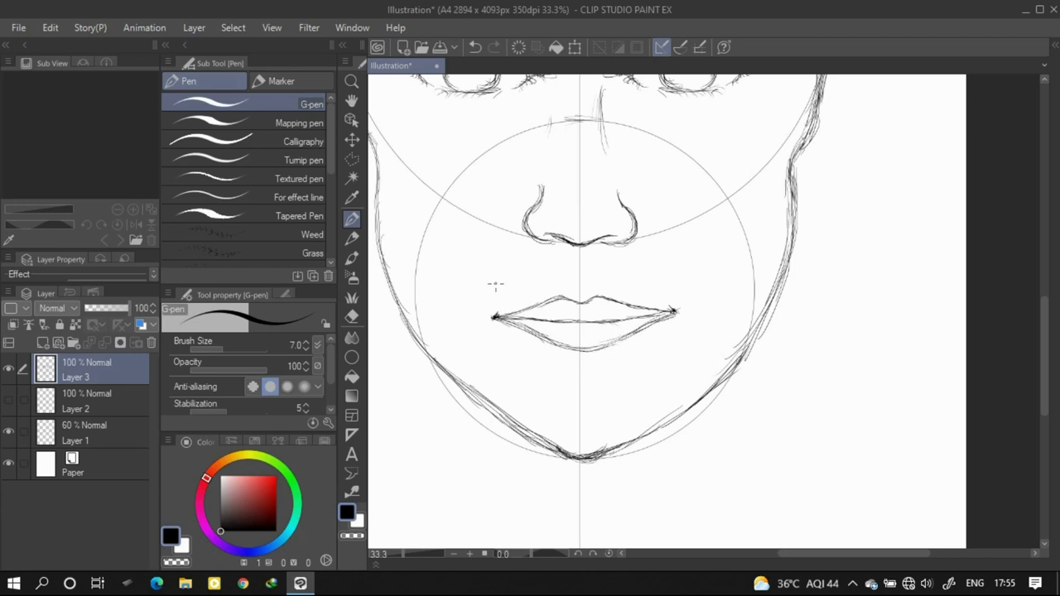
scroll(570, 347, "down", 3)
scroll(569, 390, "up", 1)
scroll(570, 391, "up", 2)
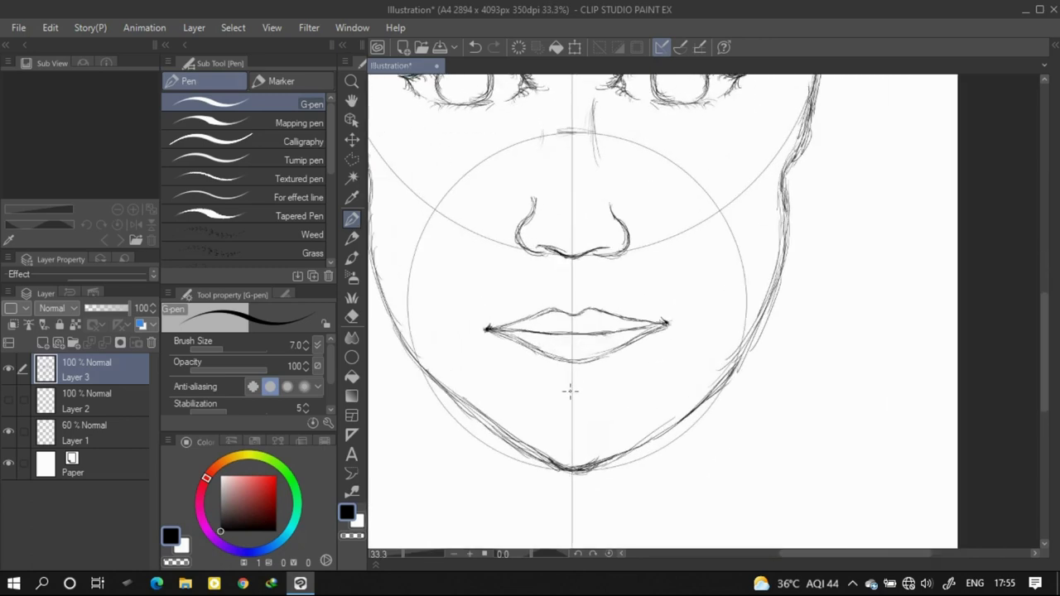
scroll(570, 348, "down", 3)
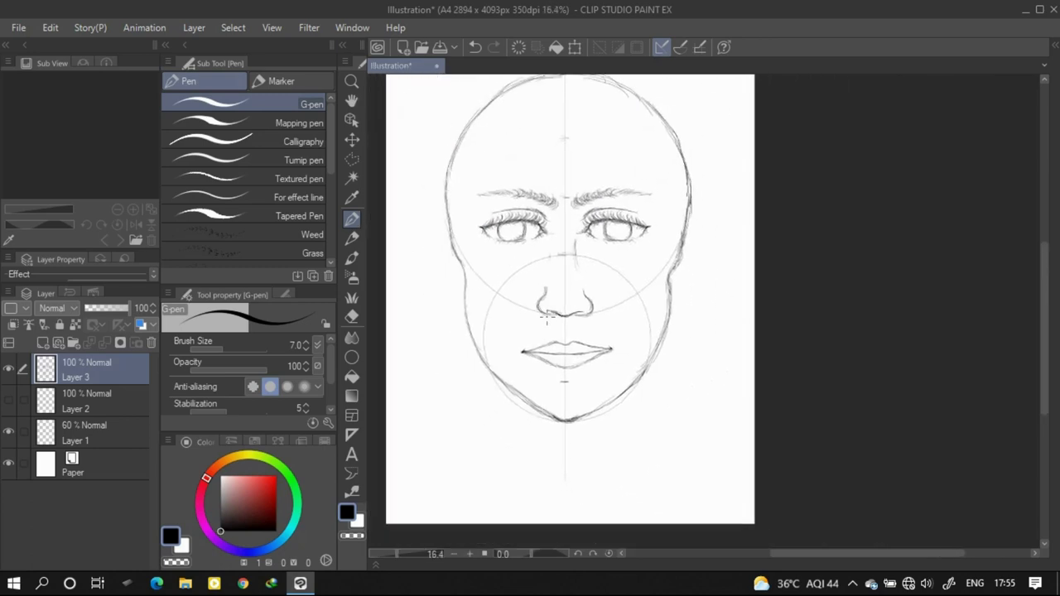
scroll(580, 373, "up", 2)
- Enclose the lips in a polyline selection
key("m")
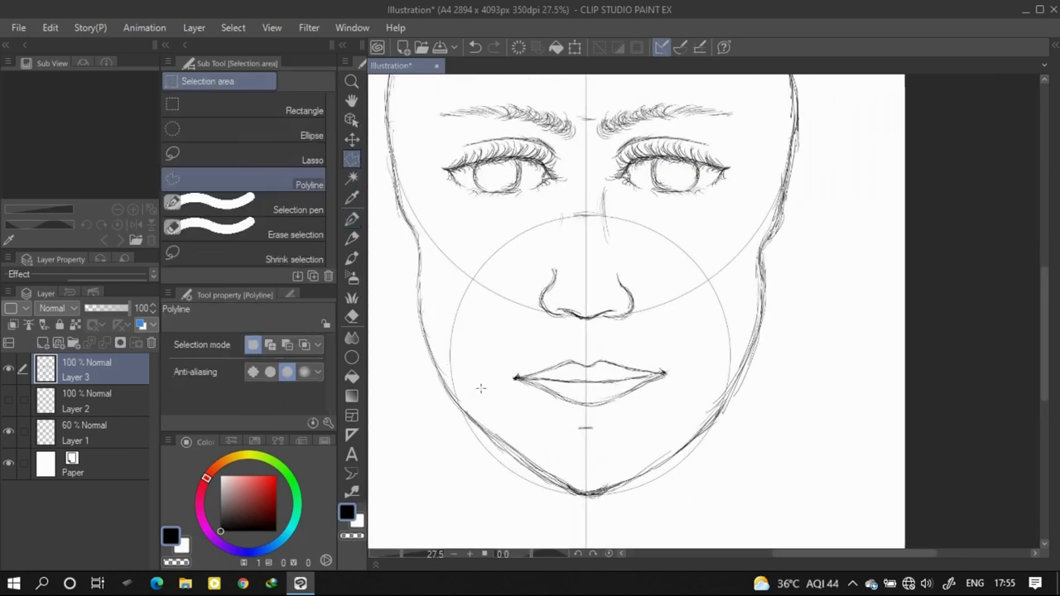
left_click(497, 364)
left_click(541, 339)
left_click(663, 344)
left_click(688, 370)
left_click(653, 401)
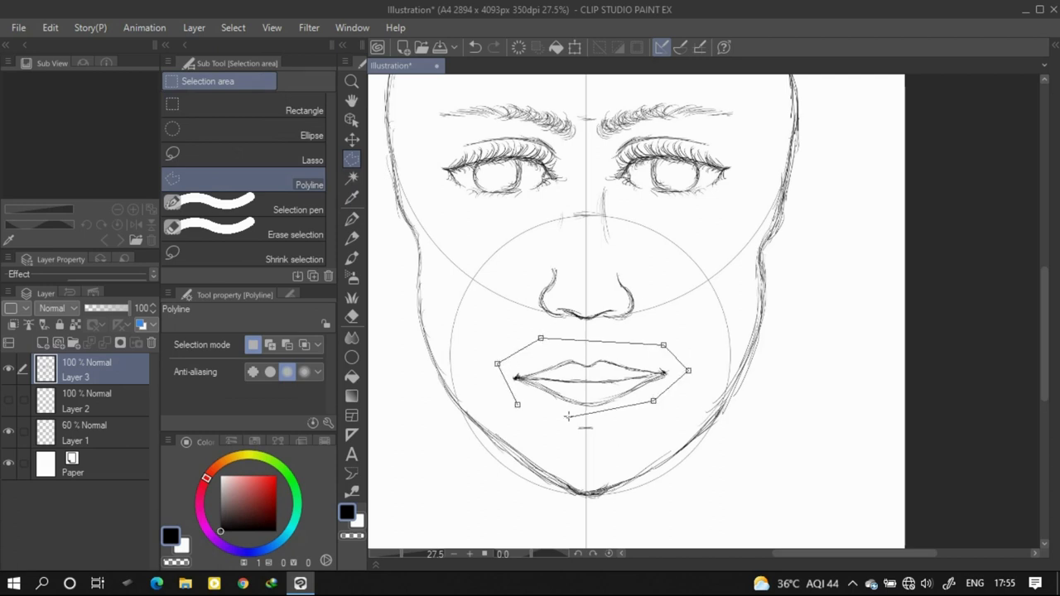
double_click(534, 419)
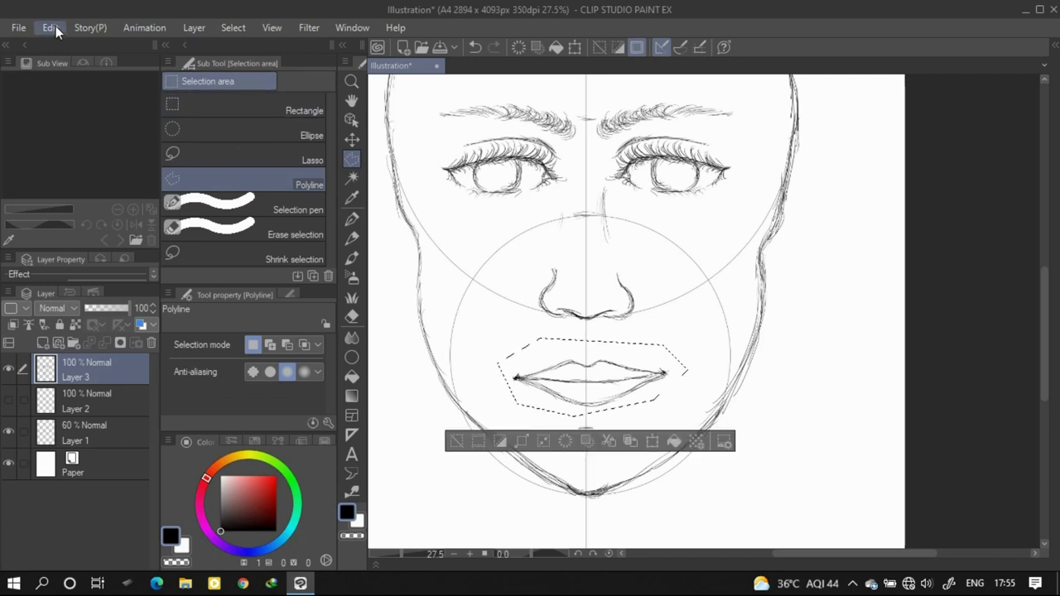
- Free Transform the selected lips, trying narrower sizes and undoing two adjustments
left_click(53, 26)
left_click(423, 226)
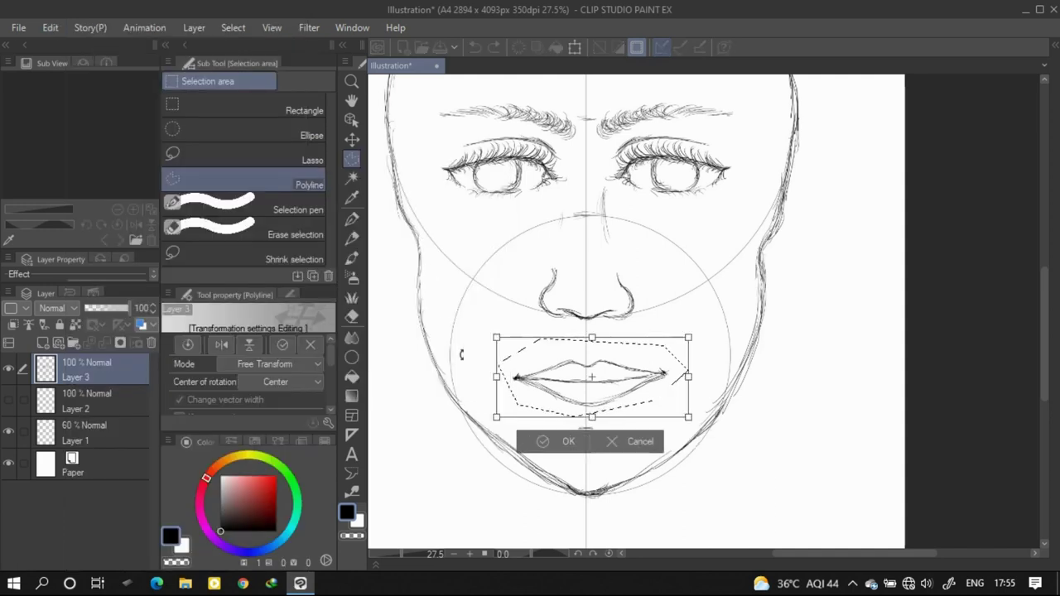
left_click_drag(498, 379, 509, 381)
left_click_drag(686, 380, 678, 377)
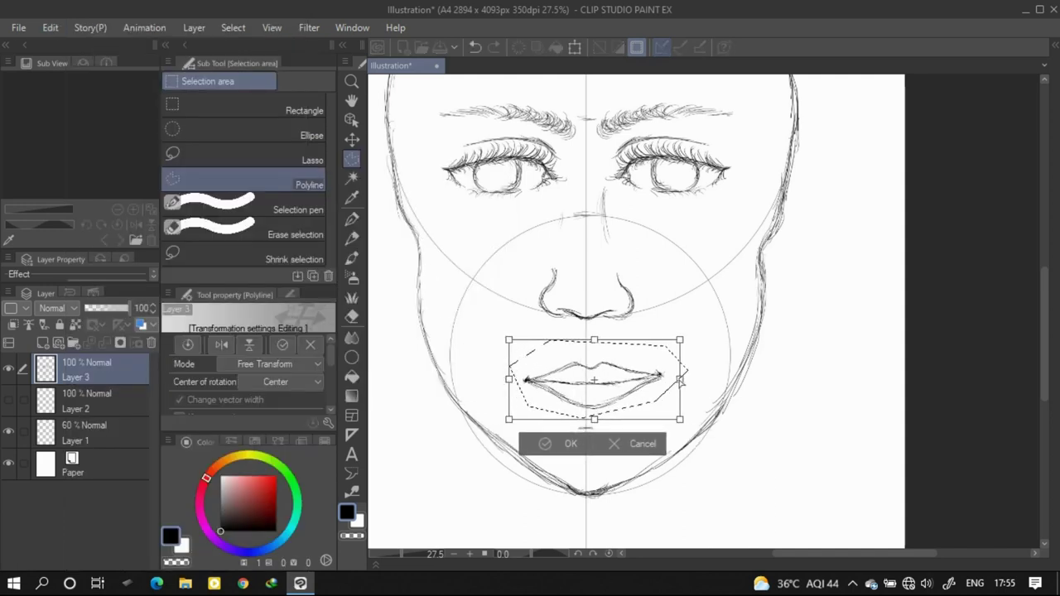
left_click_drag(598, 419, 596, 414)
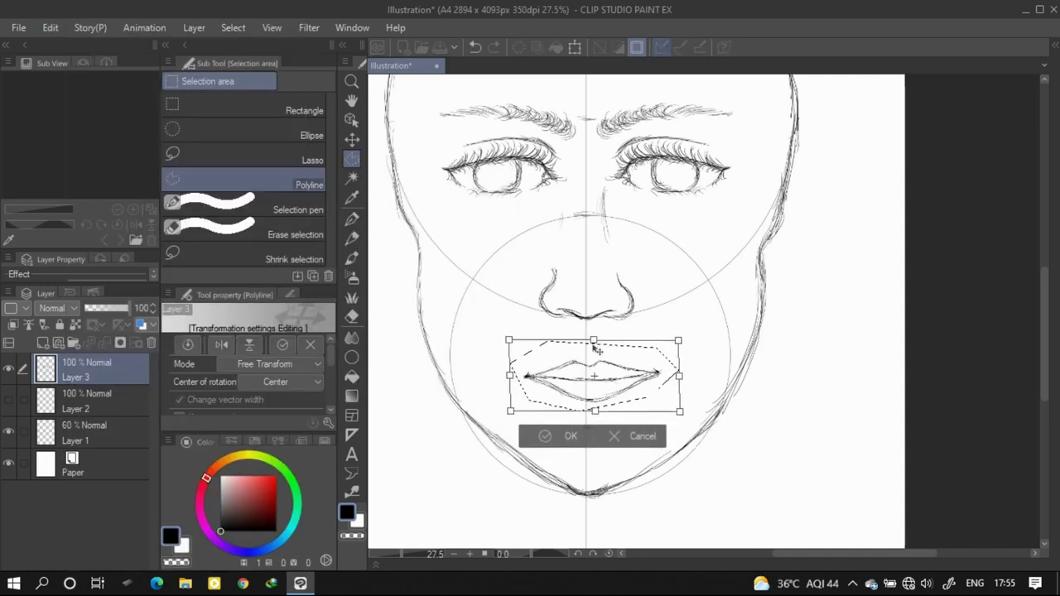
left_click_drag(593, 342, 594, 347)
left_click(475, 47)
left_click(475, 47)
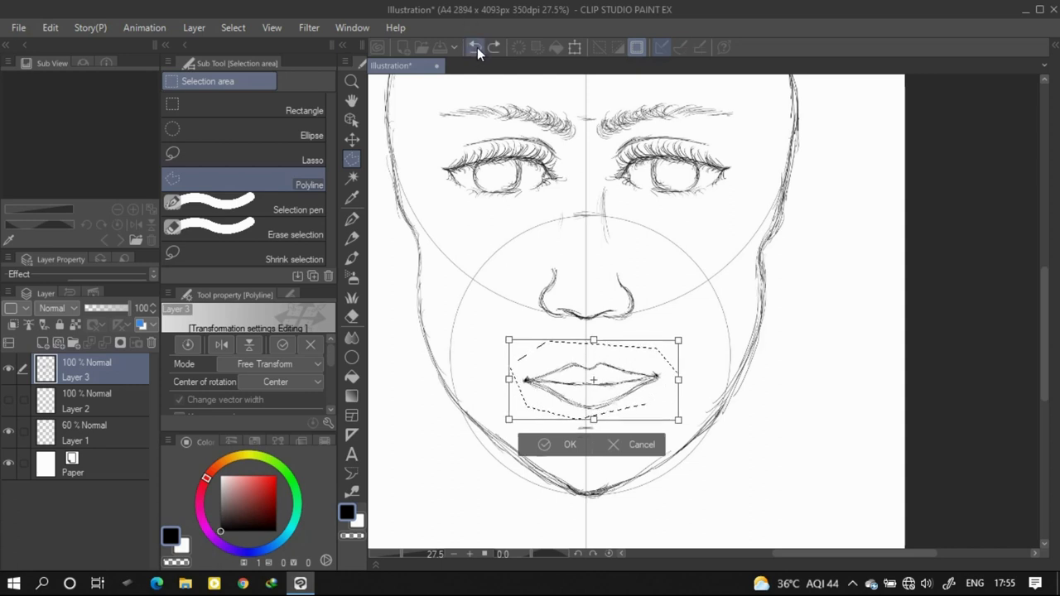
mouse_move(645, 381)
left_mouse_down()
mouse_move(633, 381)
mouse_move(667, 375)
left_mouse_up()
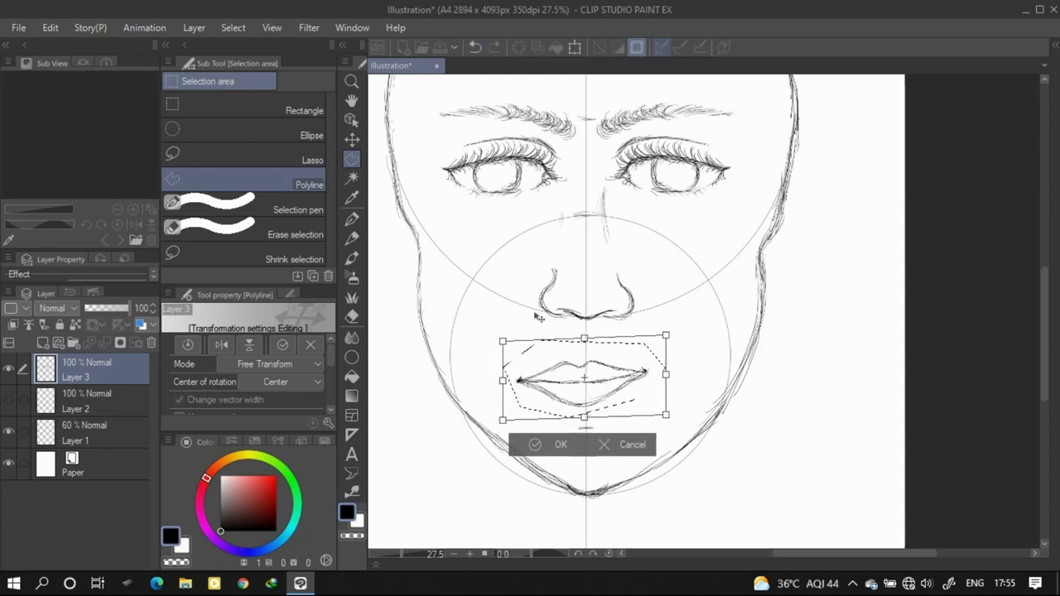
left_click(473, 47)
- Narrow the lips from both sides, nudge them into place, confirm and deselect
left_click_drag(684, 379, 671, 382)
left_click_drag(502, 380, 513, 382)
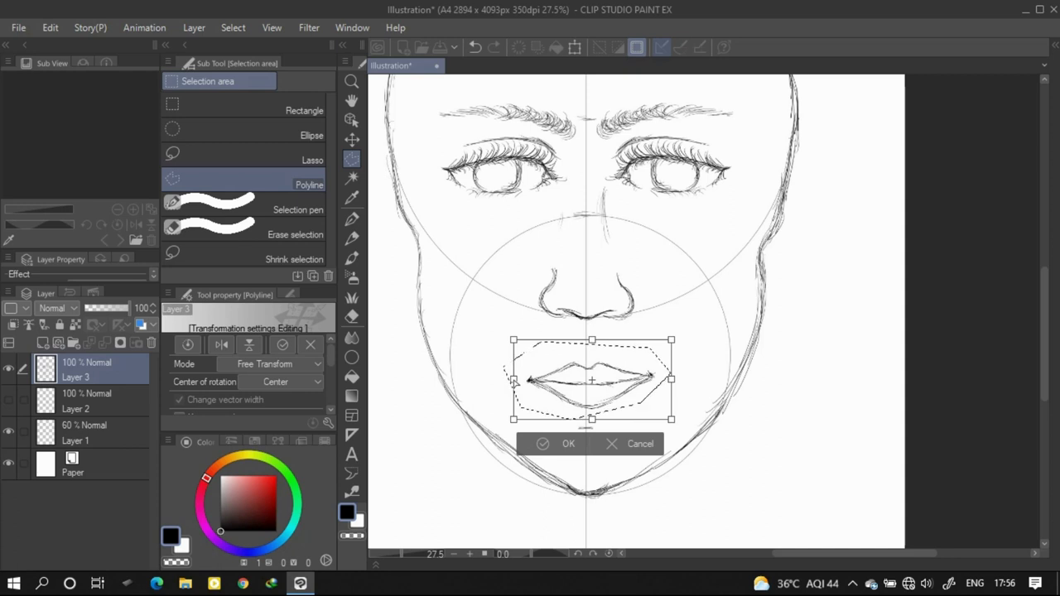
left_click_drag(654, 391, 653, 392)
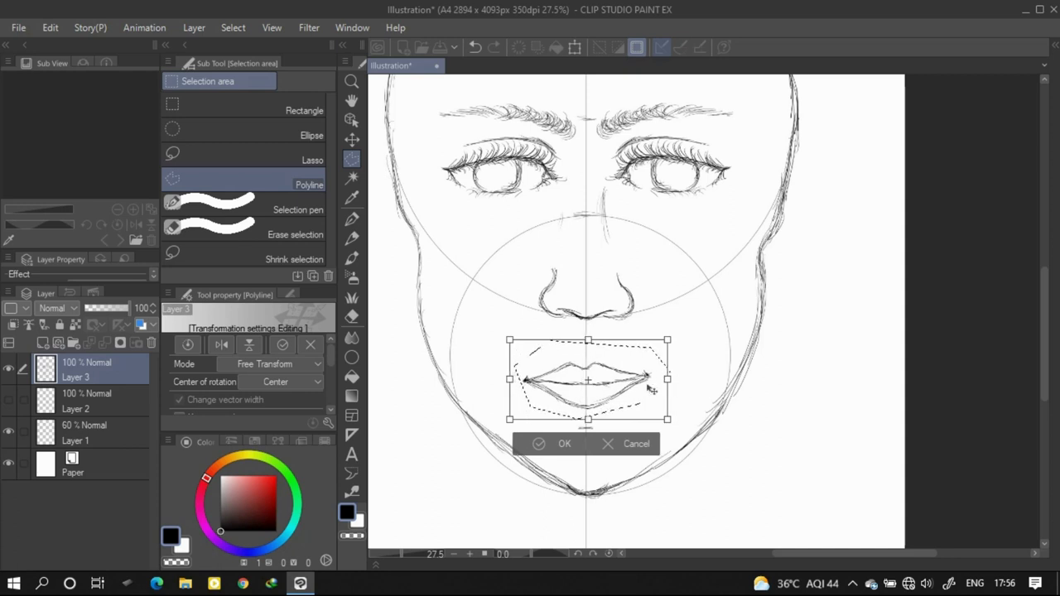
left_click_drag(670, 382, 662, 380)
left_click_drag(512, 381, 515, 381)
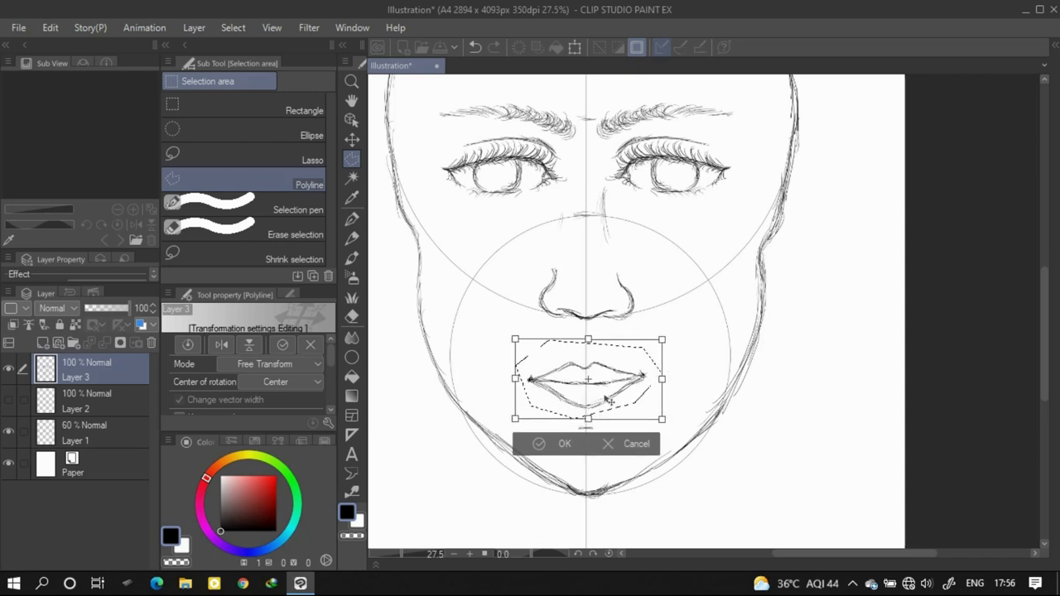
left_click_drag(607, 400, 608, 405)
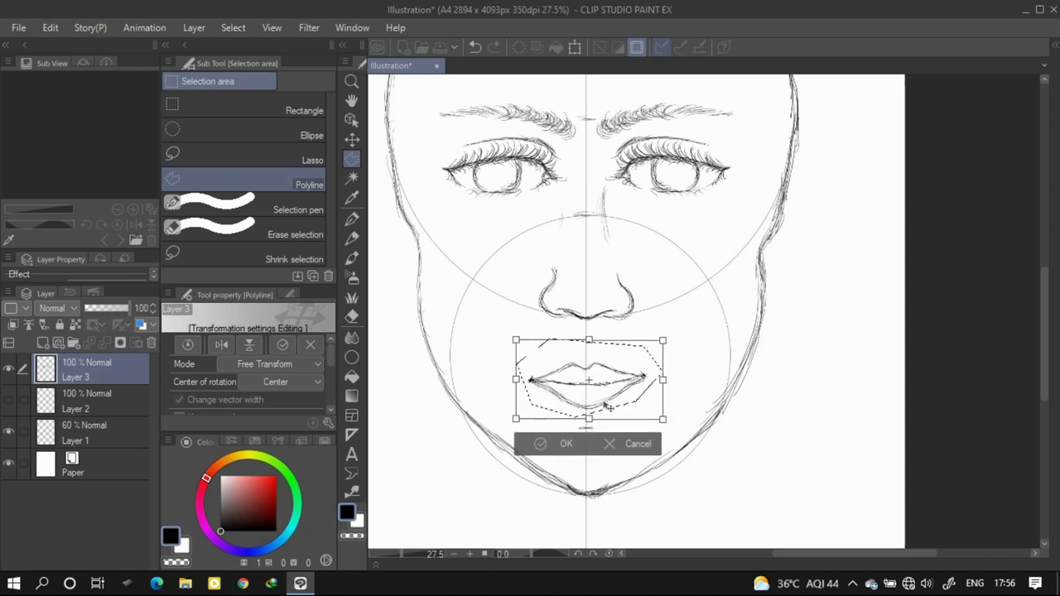
left_click(540, 447)
left_click(452, 446)
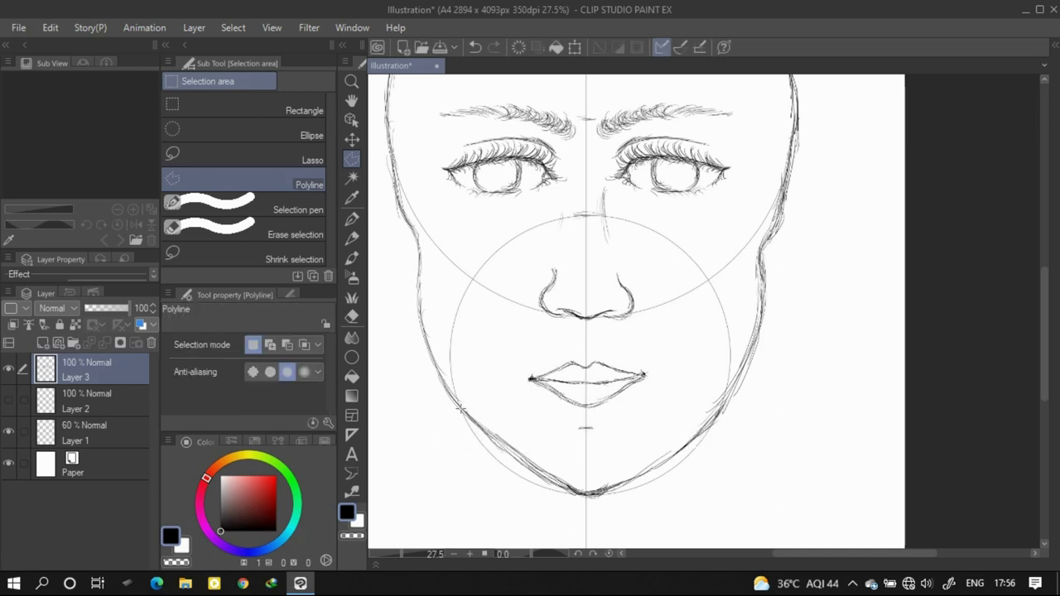
scroll(460, 408, "down", 1)
scroll(457, 381, "down", 1)
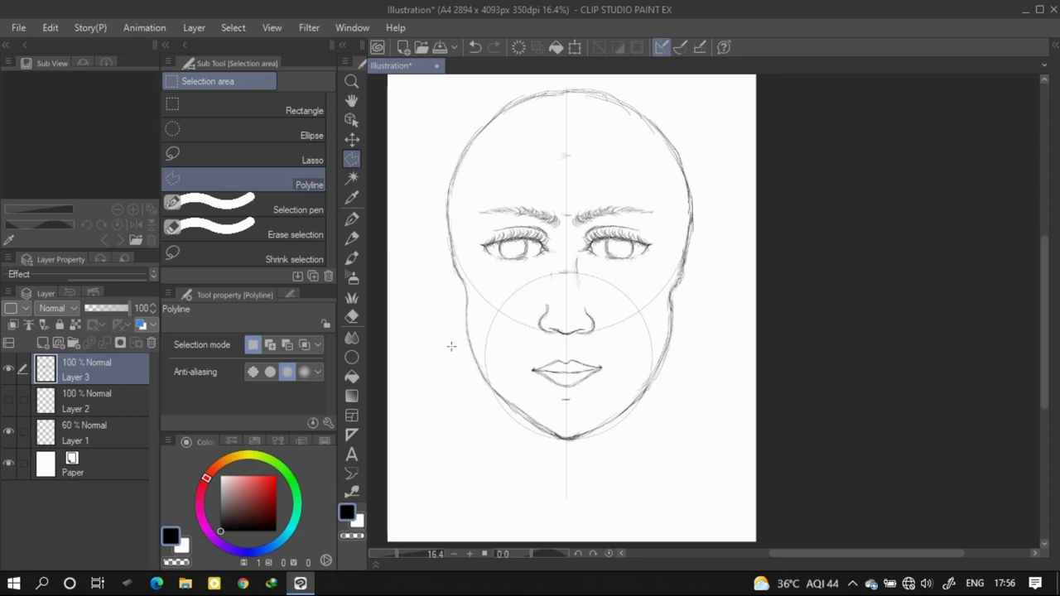
- Sketch ears on both sides of the head and retrace the head's left contour
left_click(351, 218)
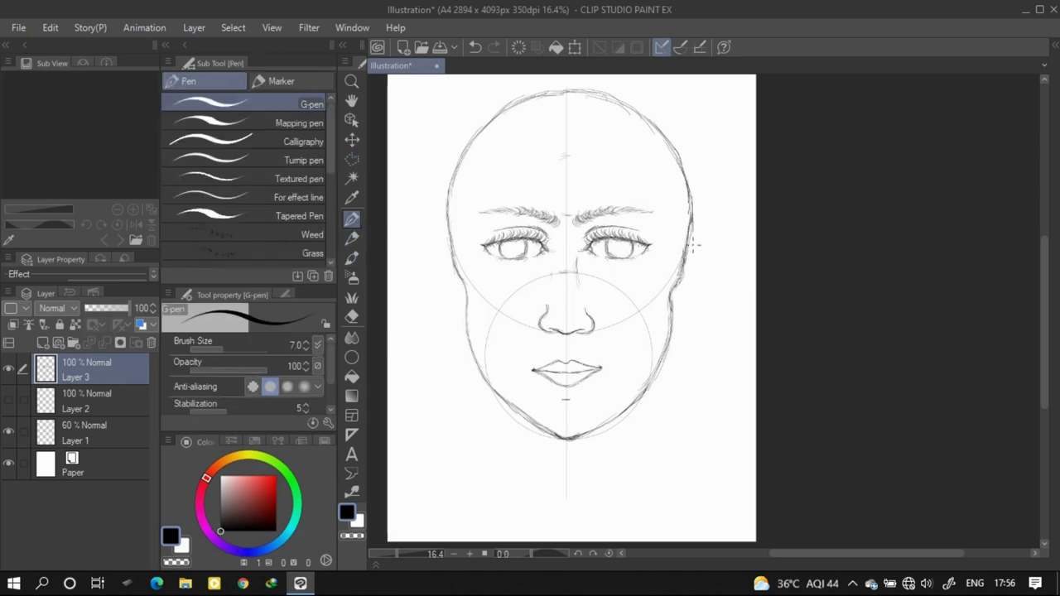
scroll(686, 264, "up", 1)
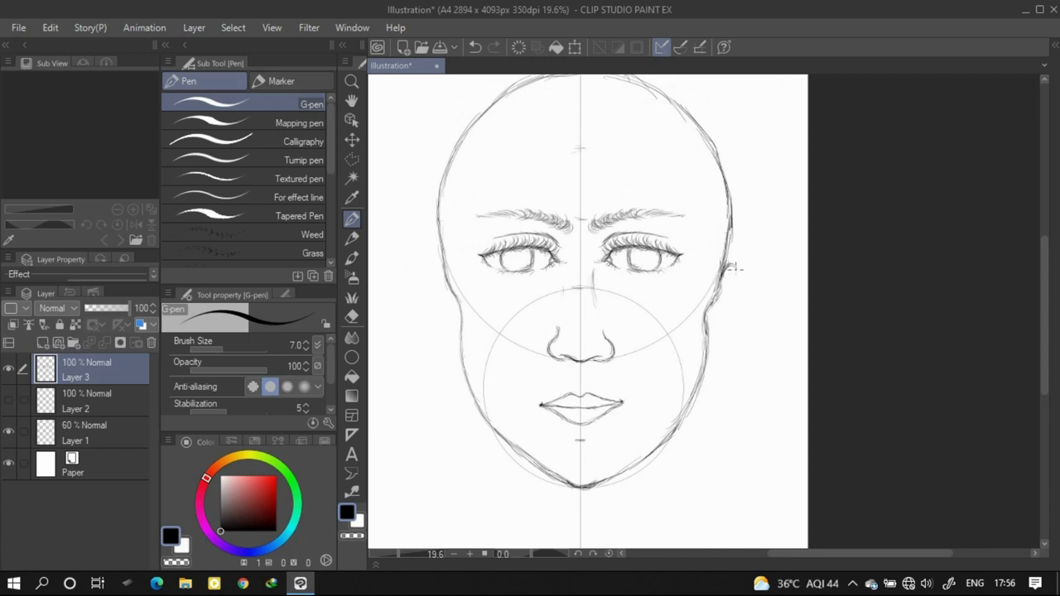
mouse_move(731, 266)
left_mouse_down()
mouse_move(742, 312)
mouse_move(702, 378)
left_mouse_up()
mouse_move(415, 258)
left_mouse_down()
mouse_move(442, 276)
mouse_move(466, 274)
left_mouse_up()
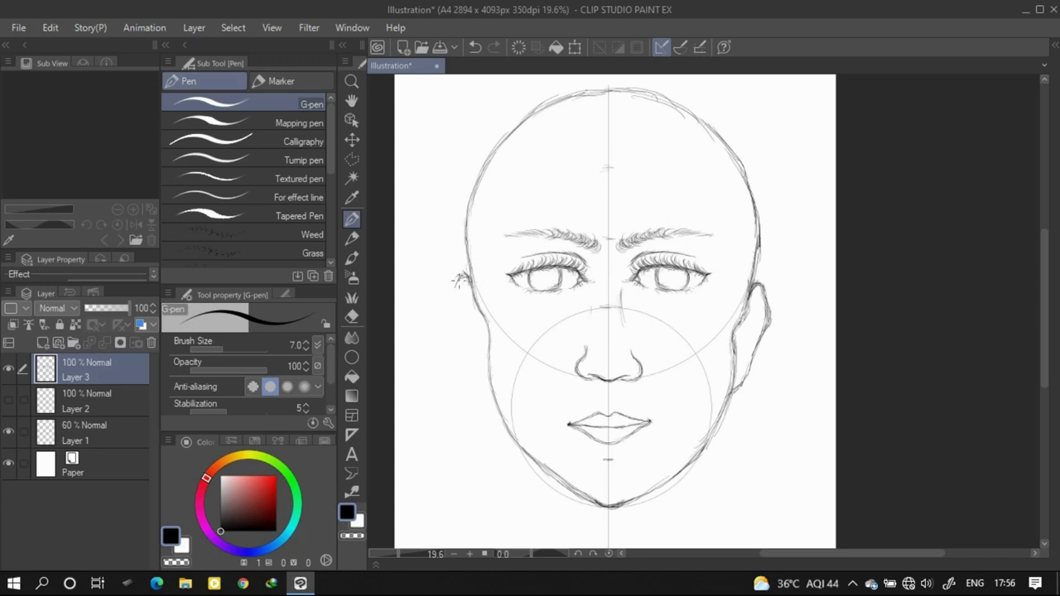
left_click_drag(458, 280, 452, 306)
left_click_drag(461, 330, 475, 356)
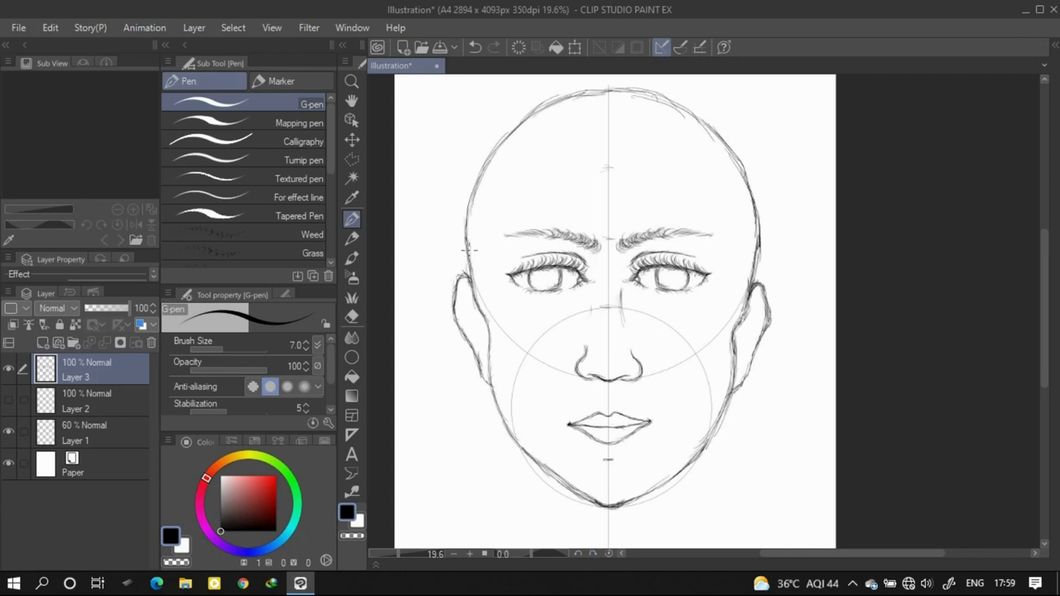
left_click_drag(470, 235, 491, 186)
mouse_move(469, 272)
left_mouse_down()
mouse_move(496, 175)
mouse_move(568, 161)
mouse_move(705, 177)
mouse_move(757, 220)
mouse_move(753, 267)
left_mouse_up()
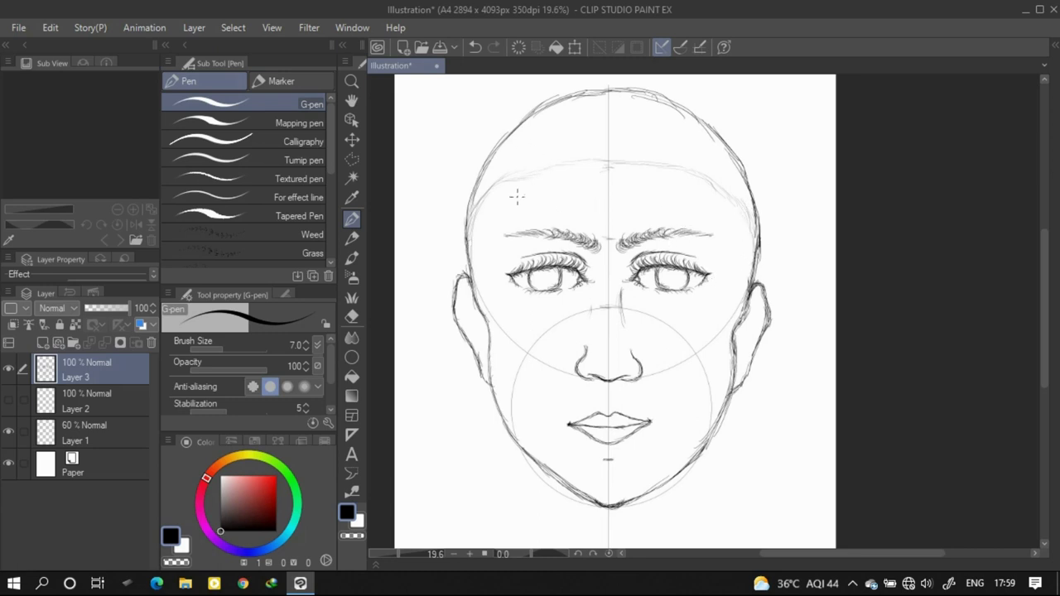
- Draw the hairline arc from the upper-left forehead across to the right
left_click_drag(485, 196, 469, 216)
left_click_drag(547, 166, 676, 164)
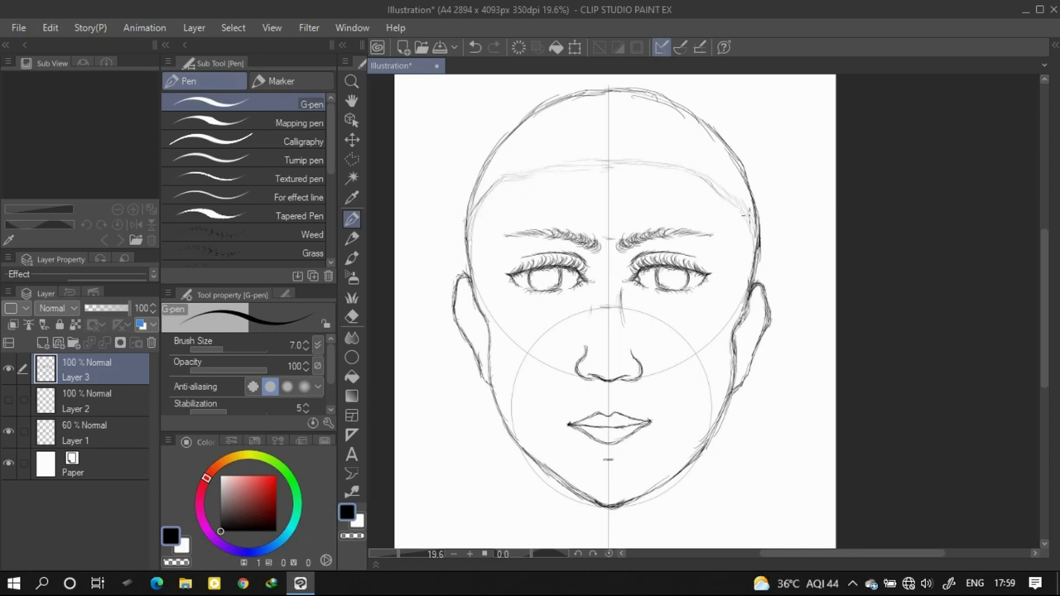